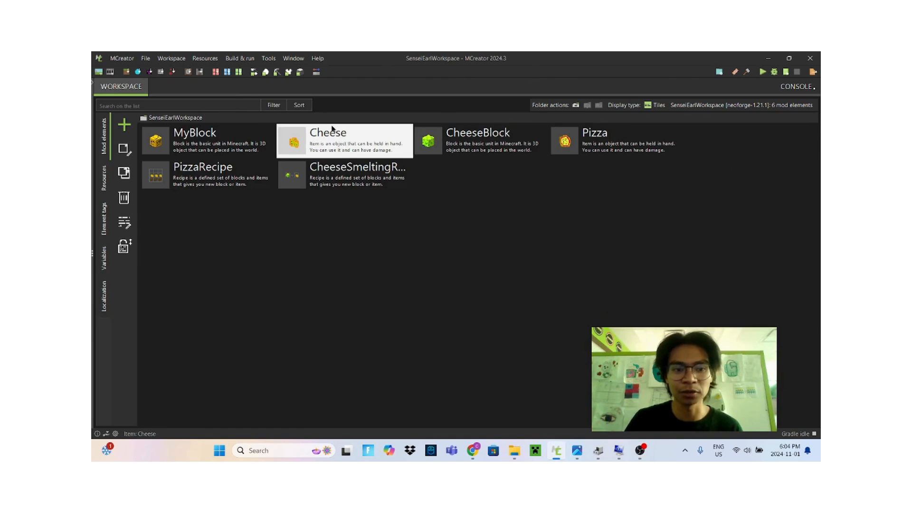
left_click(199, 180)
left_click(285, 185)
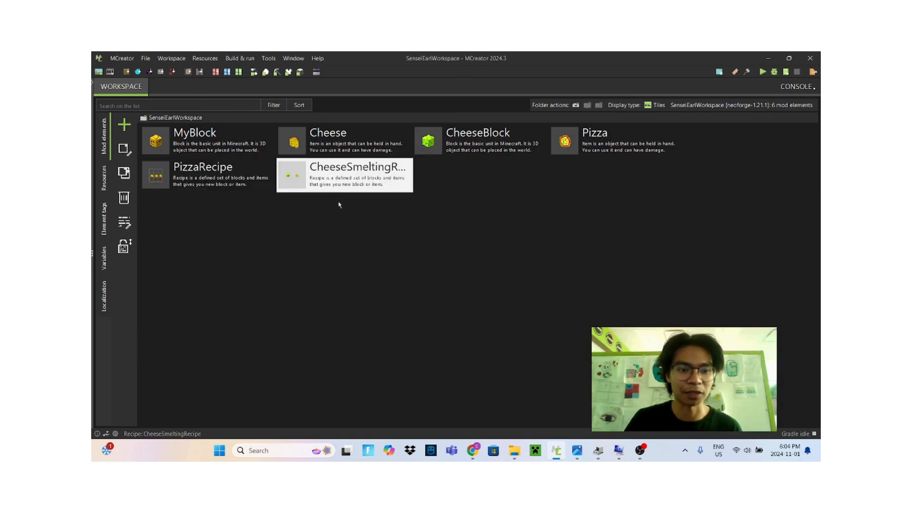
left_click(327, 145)
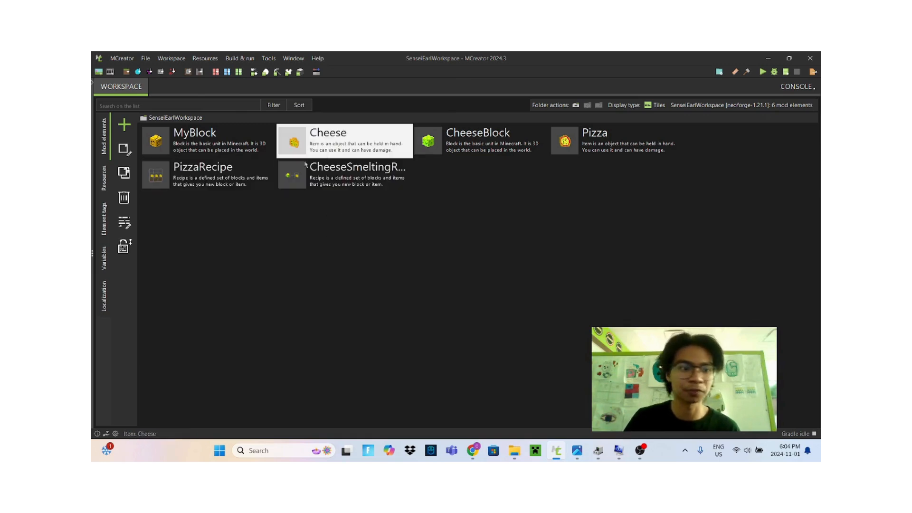
Add a new Tool mod element named Chovel
left_click(125, 128)
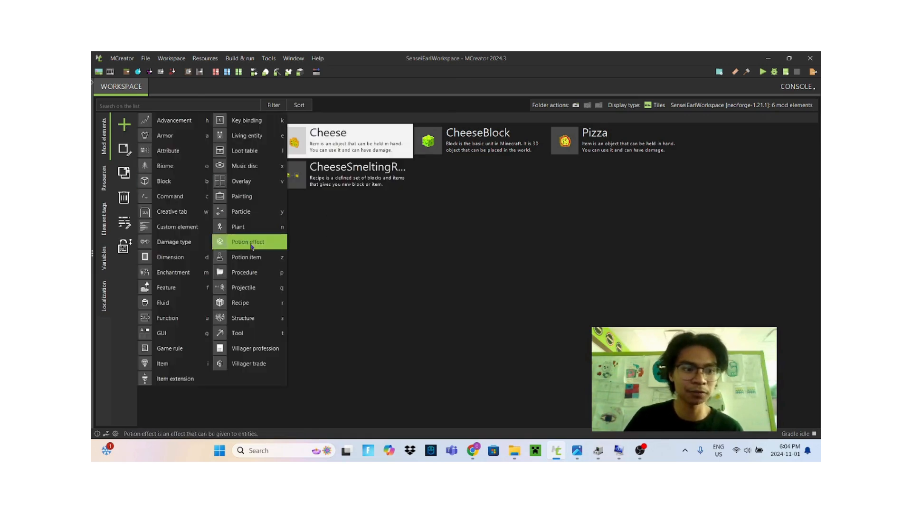
left_click(247, 335)
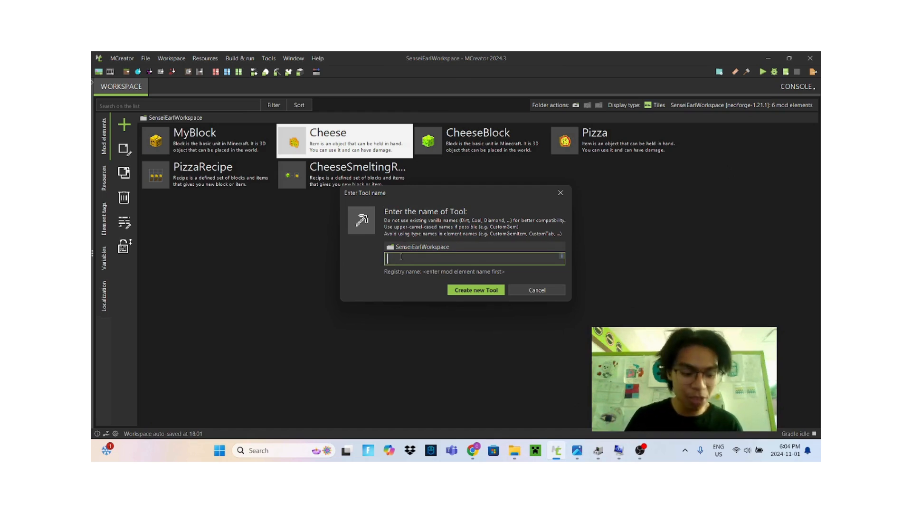
key("Caps_Lock")
type("Chovel")
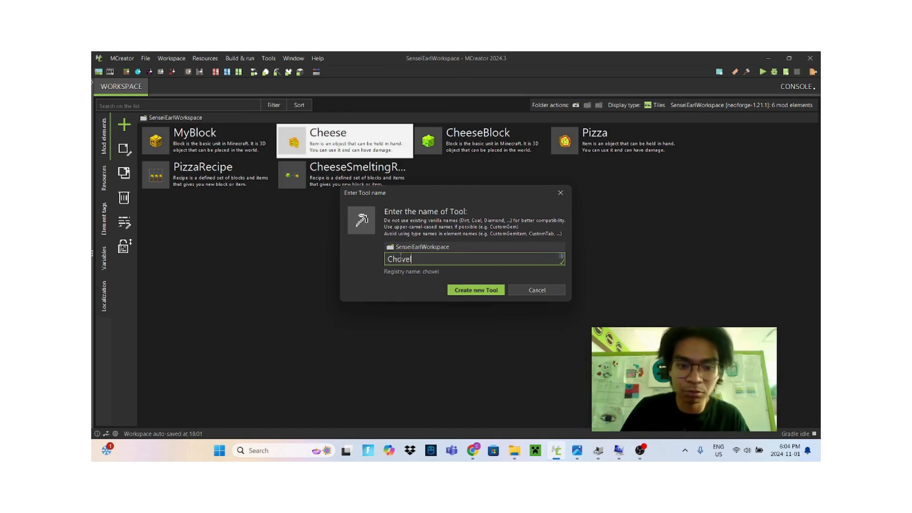
left_click(473, 290)
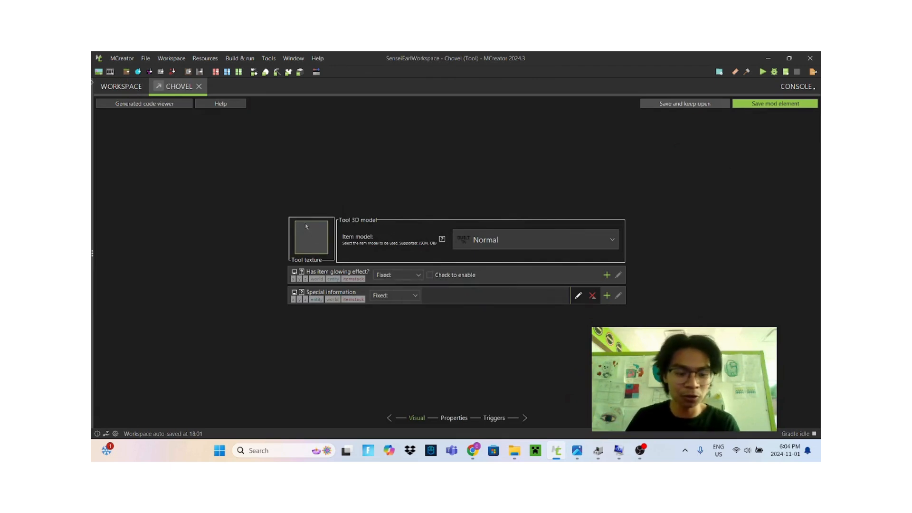
Start creating a new 16 by 16 transparent tool texture from scratch
left_click(306, 227)
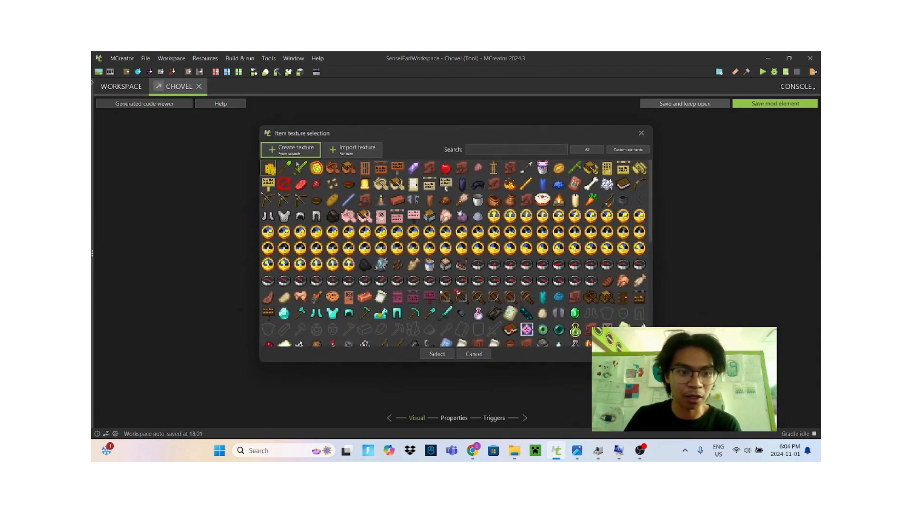
left_click(282, 169)
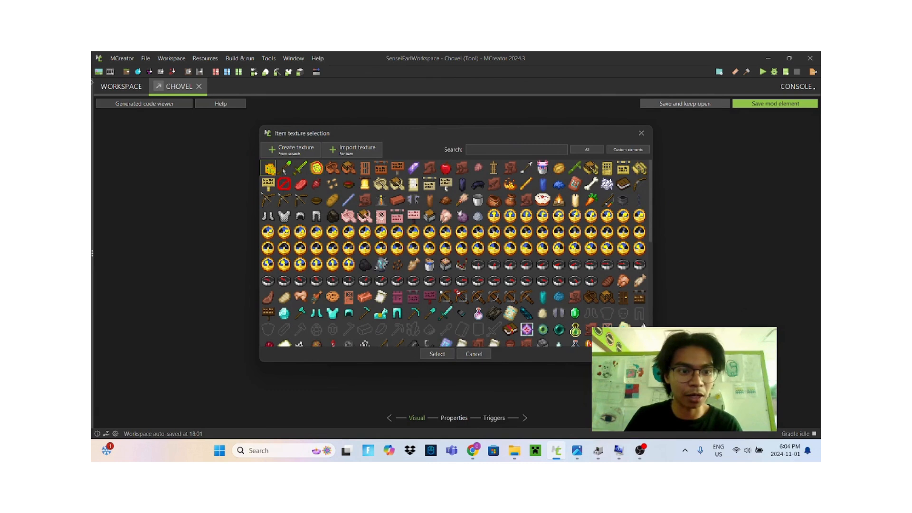
left_click(270, 169)
left_click(291, 150)
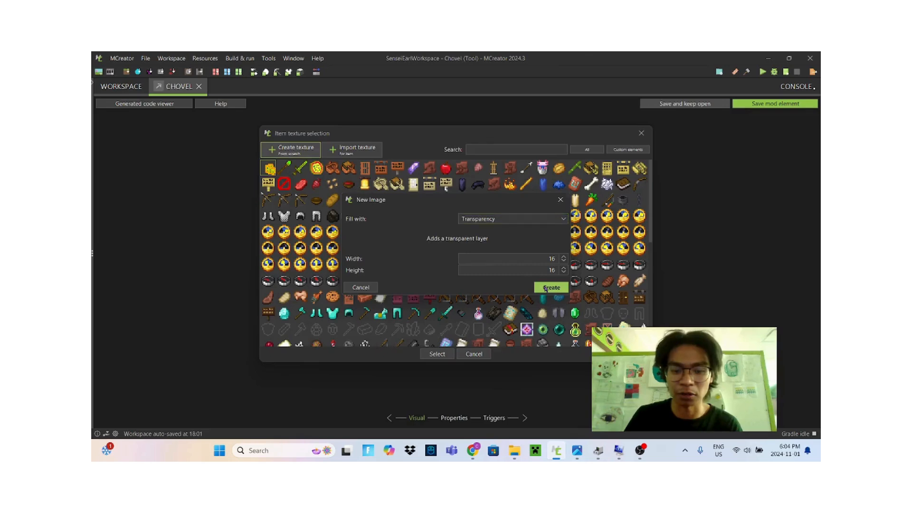
left_click(549, 288)
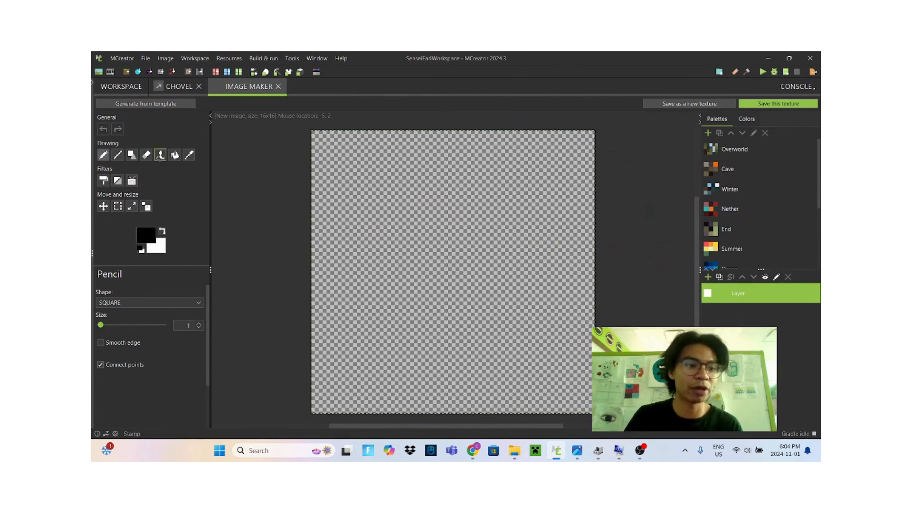
Stamp the vanilla shovel handle texture onto the canvas with the Stamp tool
left_click(160, 155)
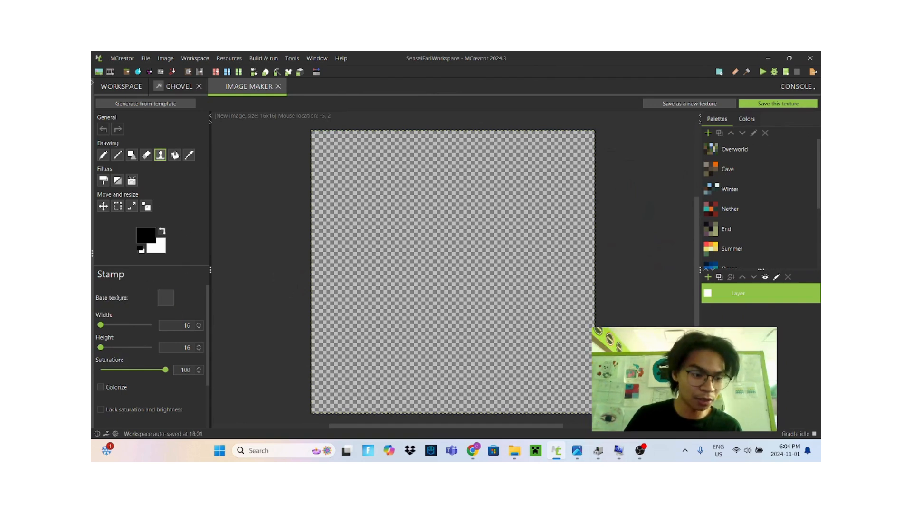
left_click(165, 298)
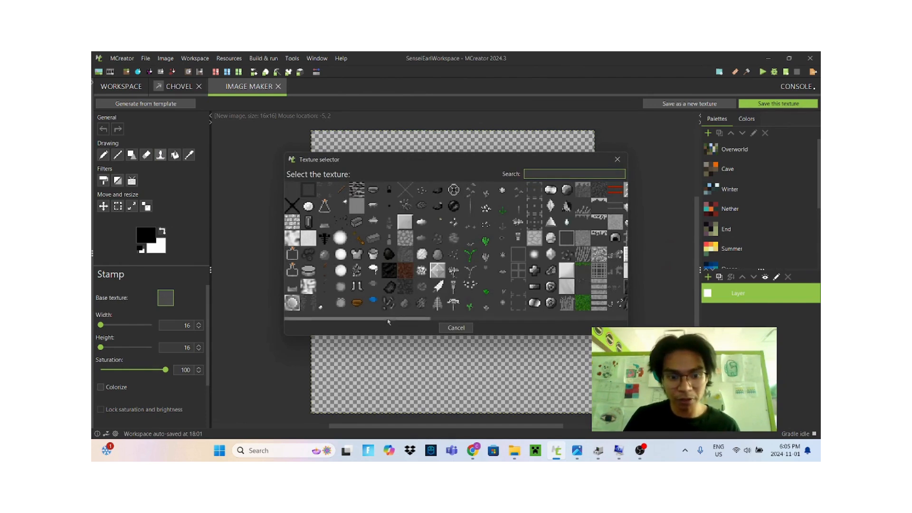
mouse_move(387, 319)
left_mouse_down()
mouse_move(528, 319)
mouse_move(372, 319)
left_mouse_up()
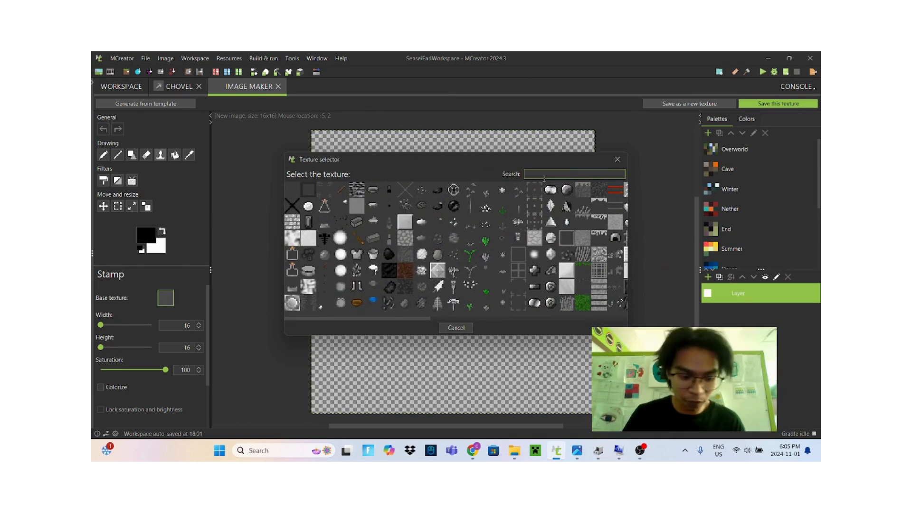
type("shov")
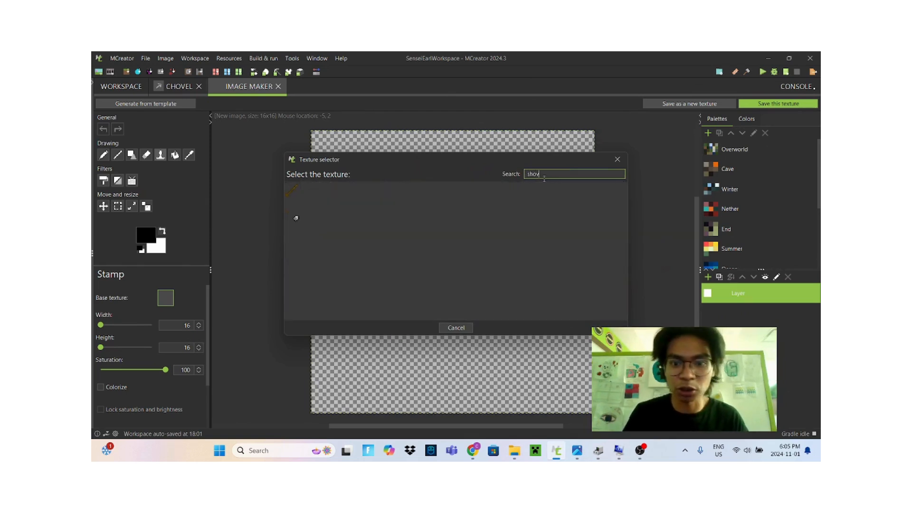
type("el")
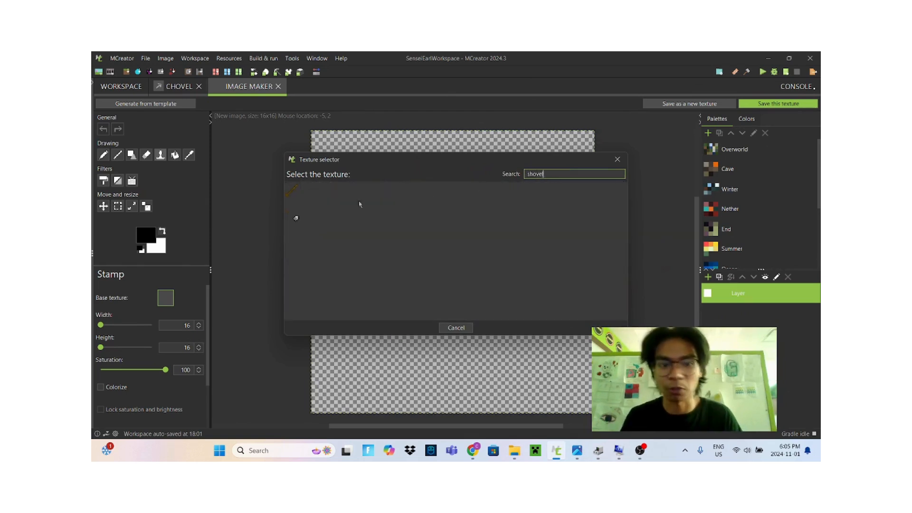
left_click(293, 191)
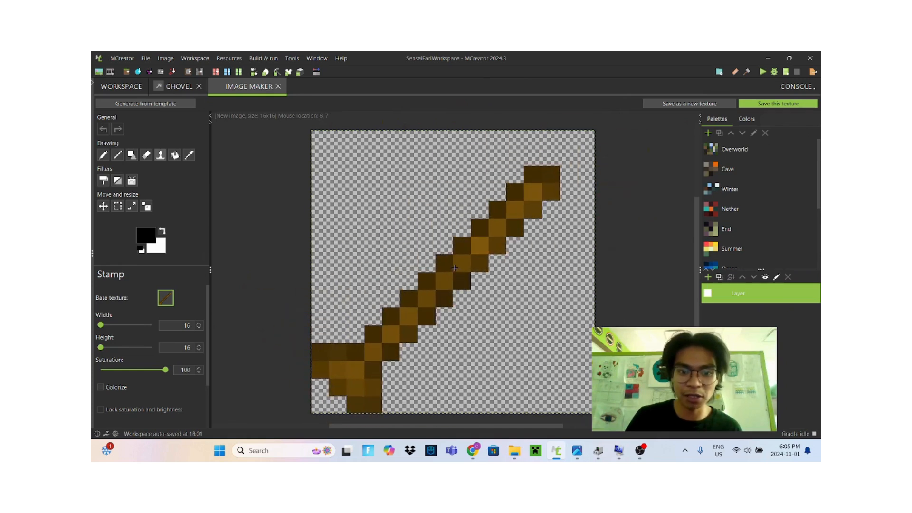
left_click(455, 268)
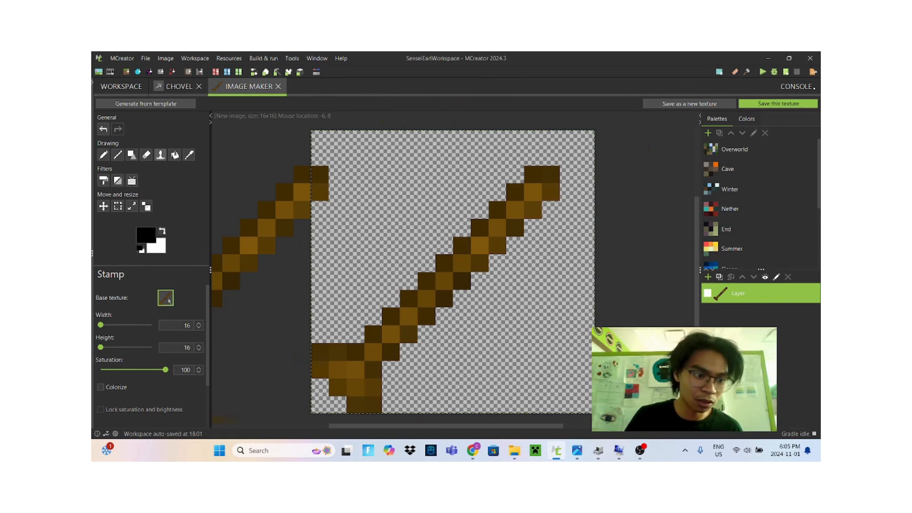
Stamp the shovel head texture onto the canvas over the handle
left_click(169, 300)
left_click(297, 221)
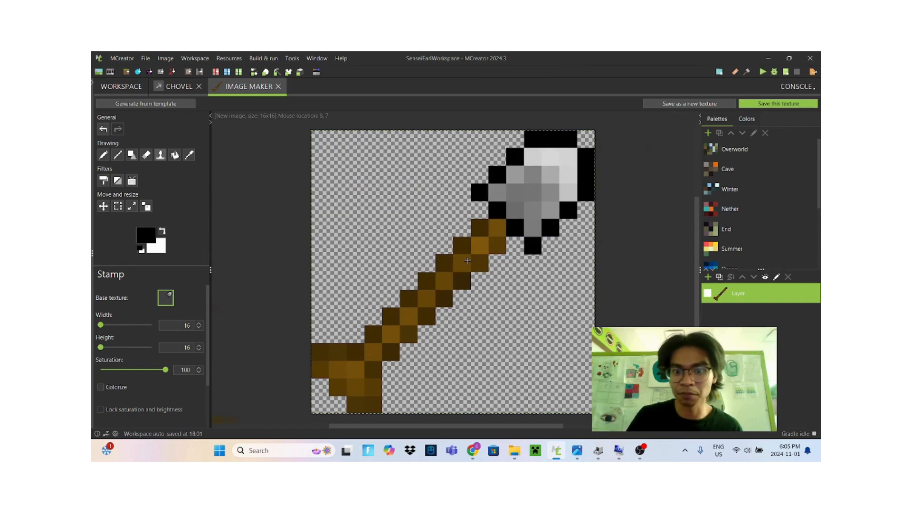
left_click(468, 261)
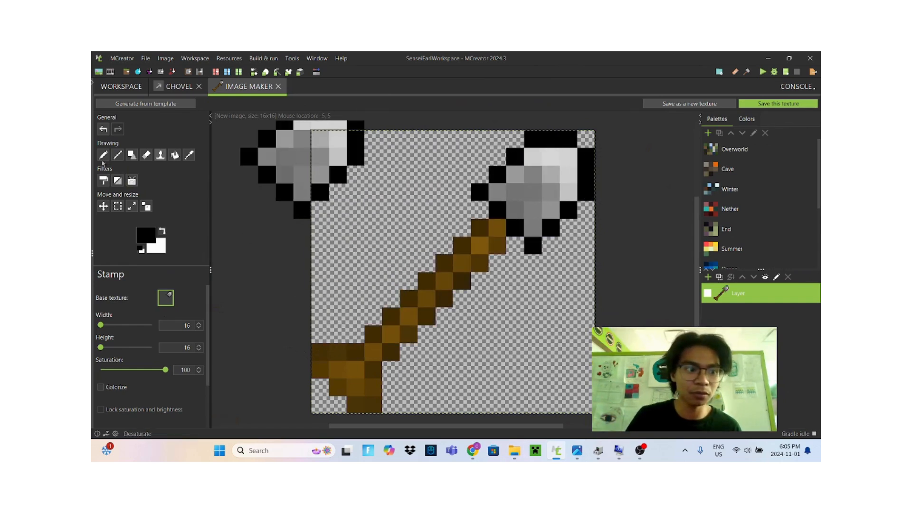
Pick a dark olive green with the Pencil and paint over the shovel head's black outline
left_click(103, 155)
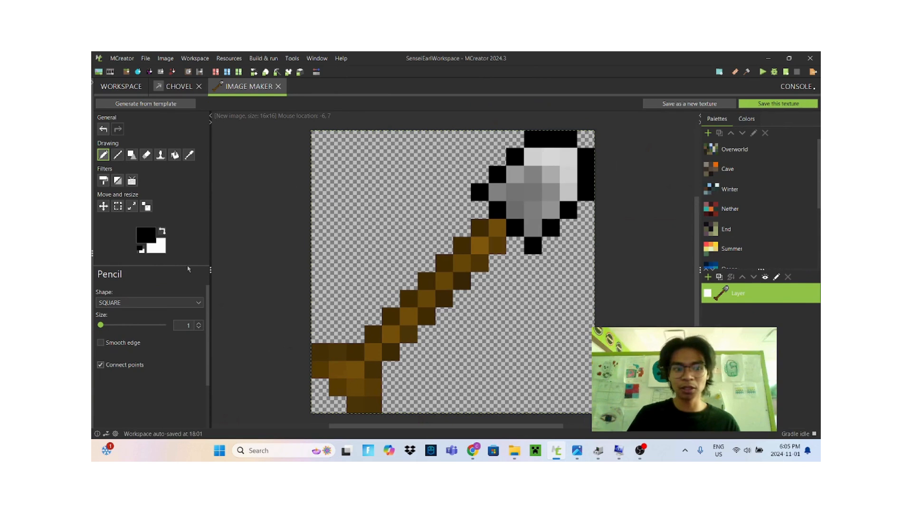
left_click(145, 235)
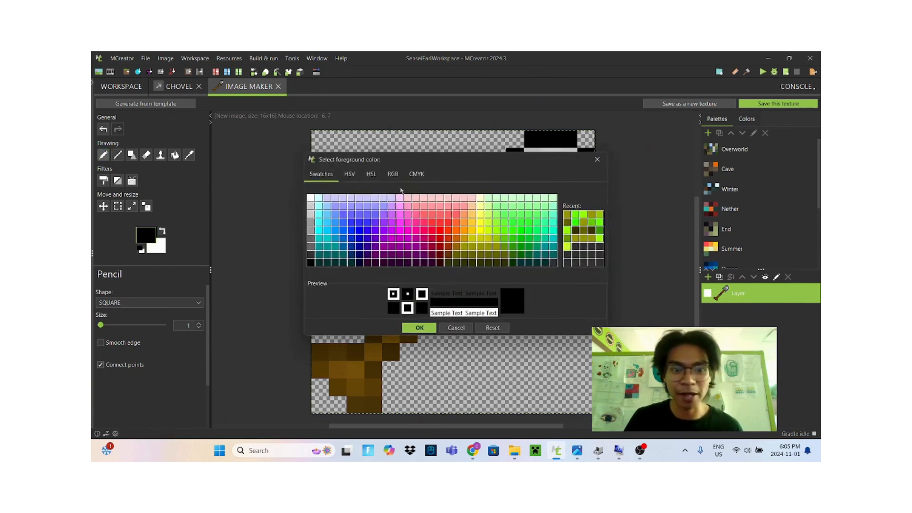
left_click(496, 230)
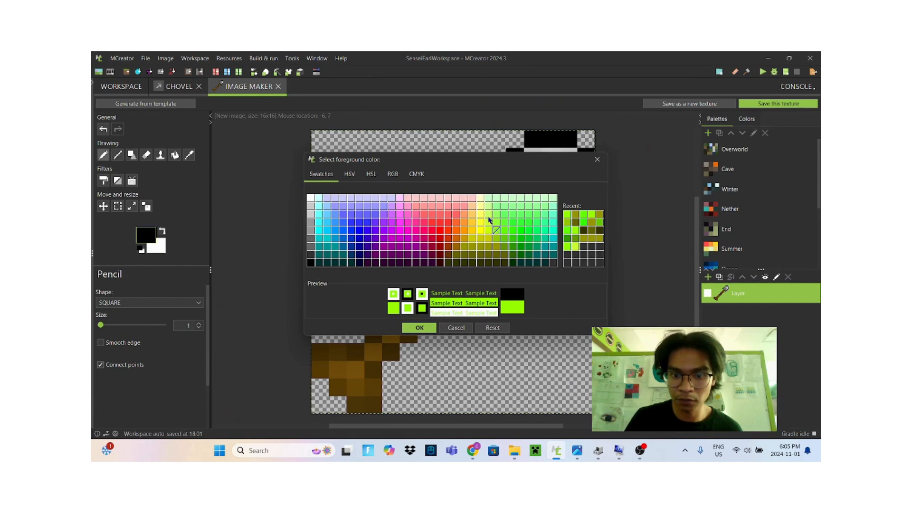
left_click(489, 214)
left_click(504, 240)
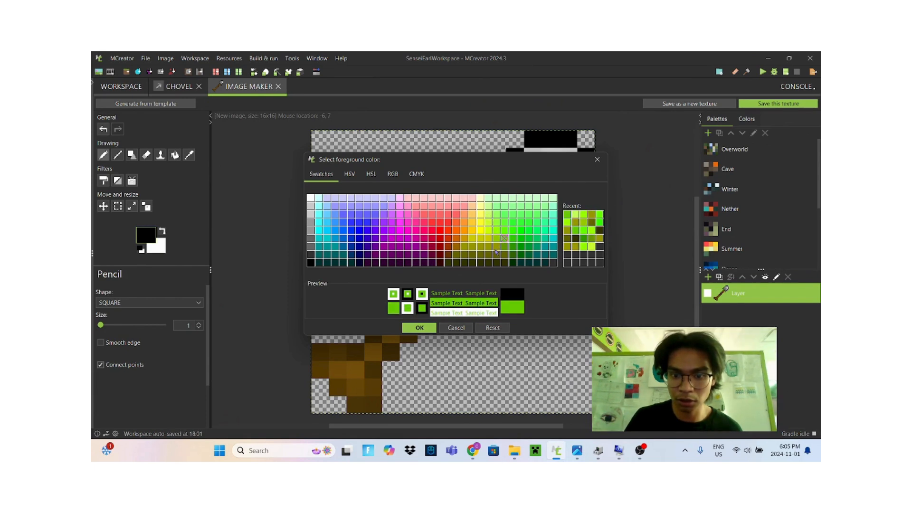
left_click(488, 247)
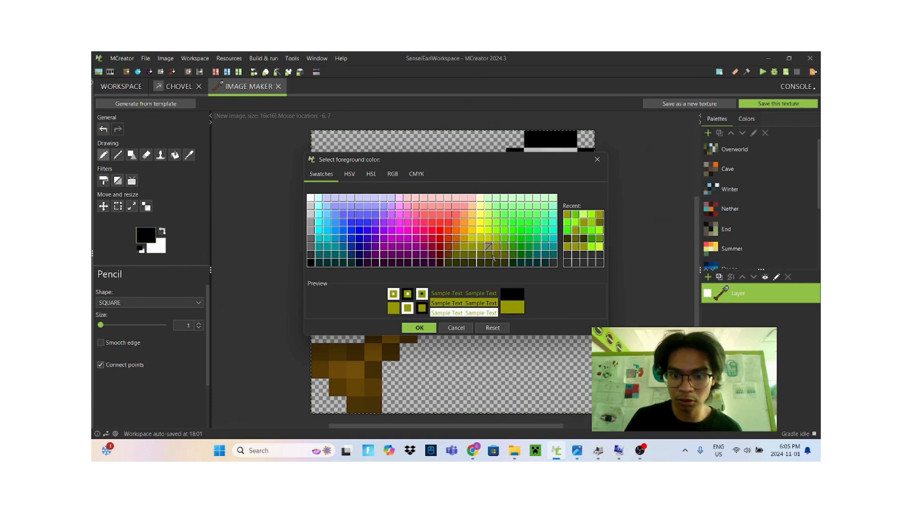
left_click(471, 258)
left_click(420, 328)
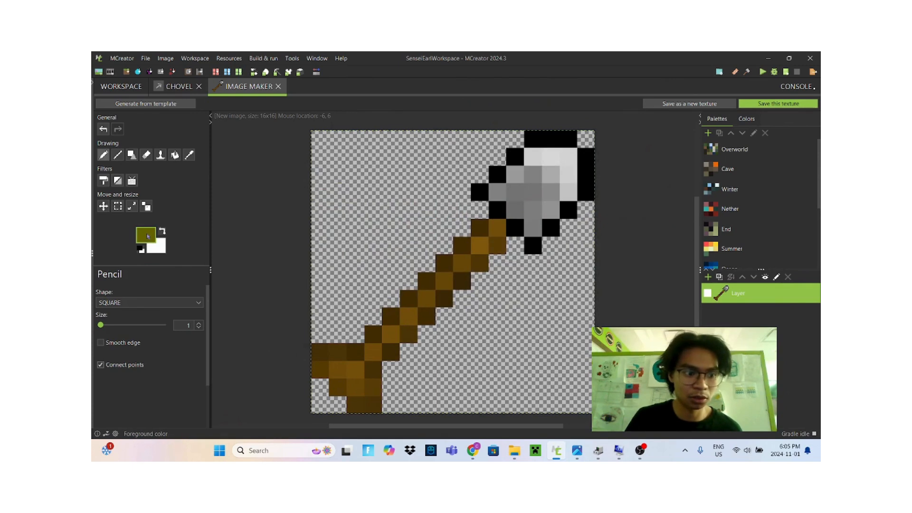
mouse_move(480, 192)
left_mouse_down()
mouse_move(534, 139)
mouse_move(569, 139)
mouse_move(586, 174)
mouse_move(586, 192)
mouse_move(533, 245)
mouse_move(488, 210)
left_mouse_up()
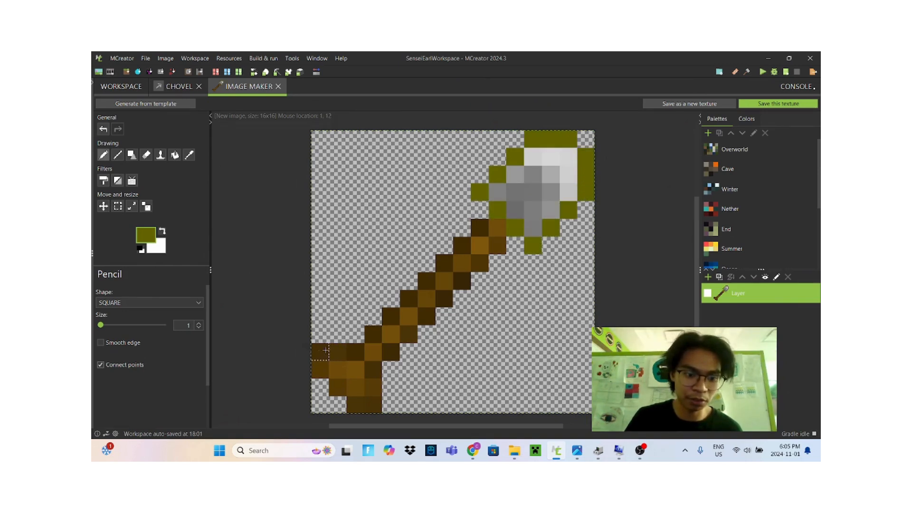
left_click(483, 231)
left_click(464, 243)
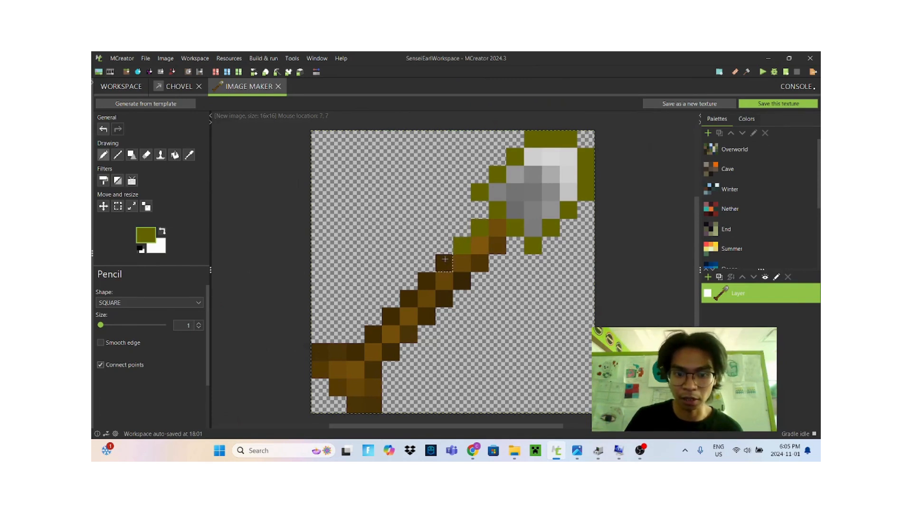
left_click(445, 265)
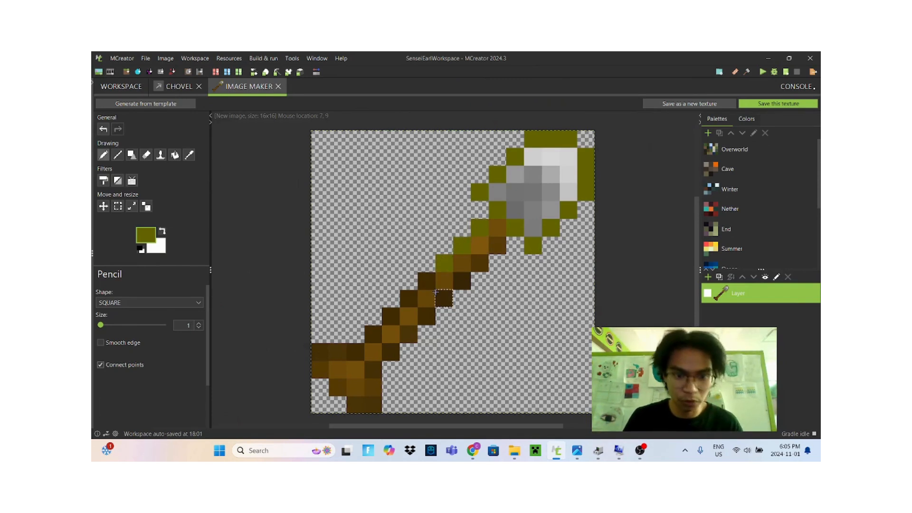
key("ctrl+z")
key("ctrl+z")
key("ctrl+z")
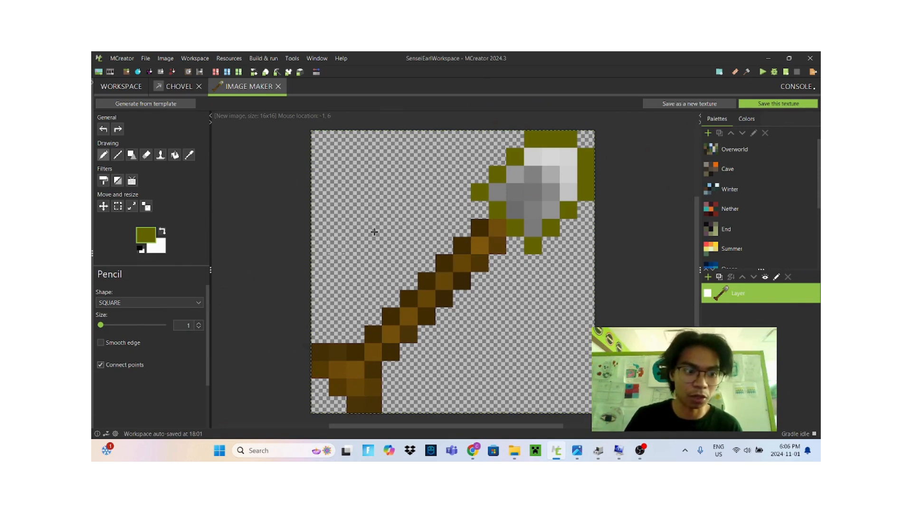
Pick a lighter olive green from the recent colors and paint the shovel head's inner area
left_click(143, 243)
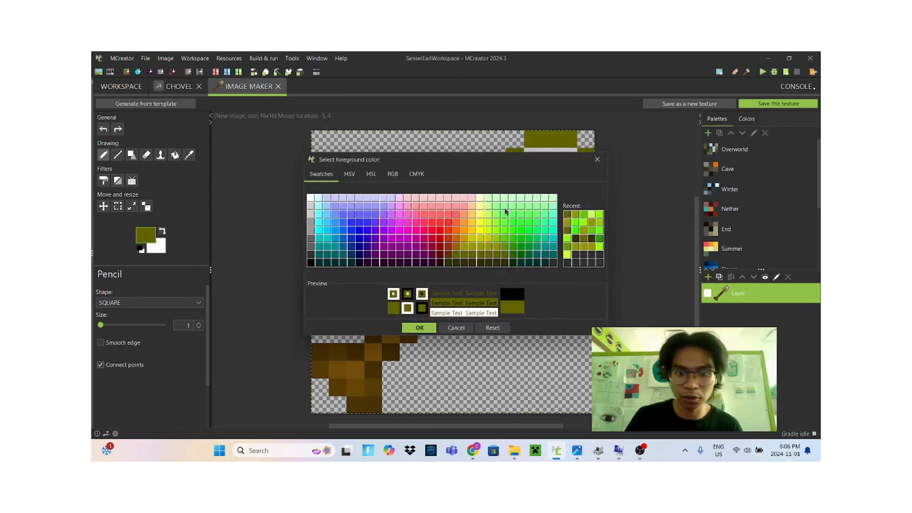
left_click(575, 219)
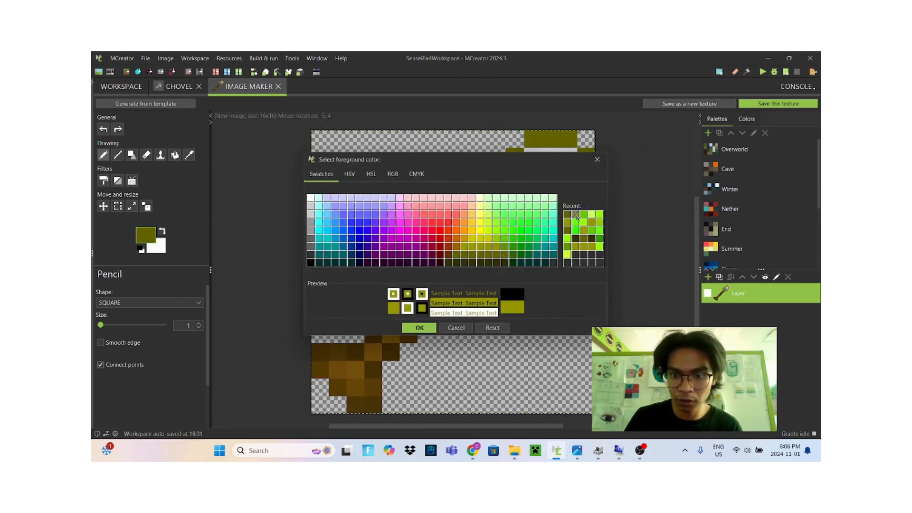
left_click(419, 328)
mouse_move(532, 178)
left_mouse_down()
mouse_move(516, 192)
mouse_move(533, 210)
left_mouse_up()
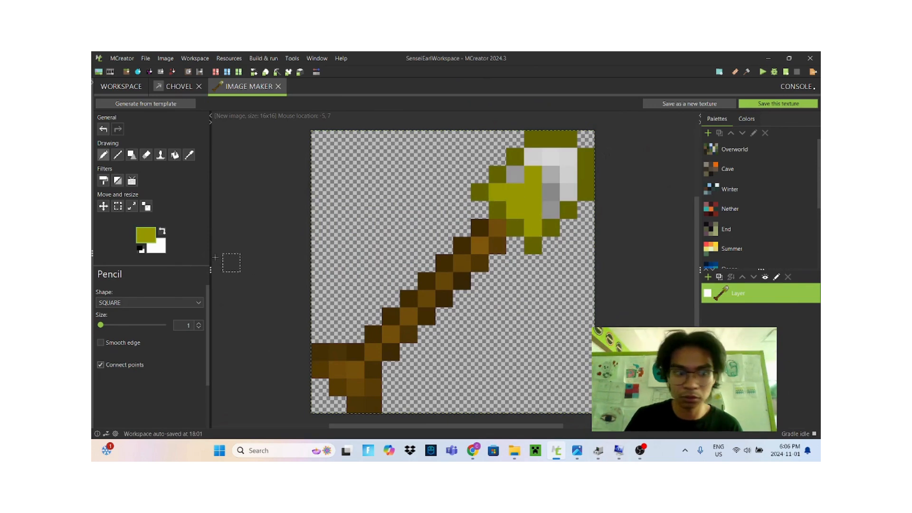
Pick a bright lime green and add highlight pixels on the shovel head
left_click(144, 235)
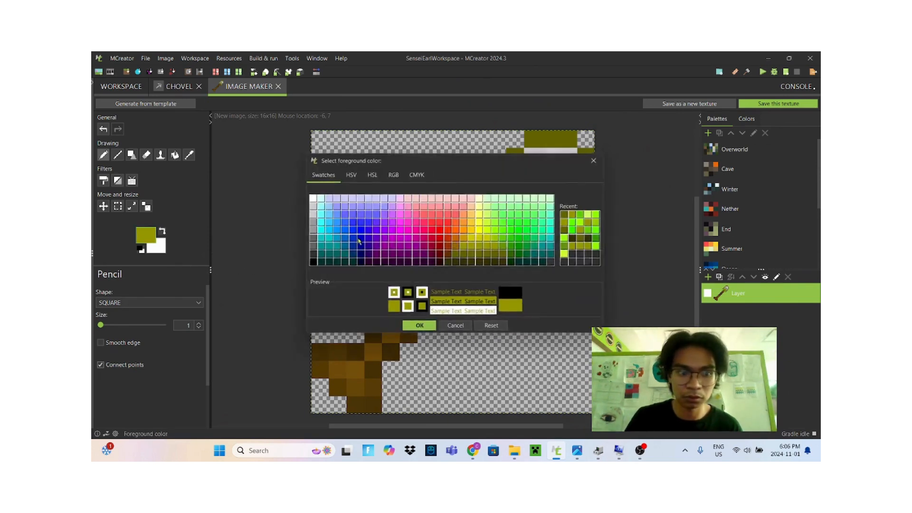
left_click(600, 218)
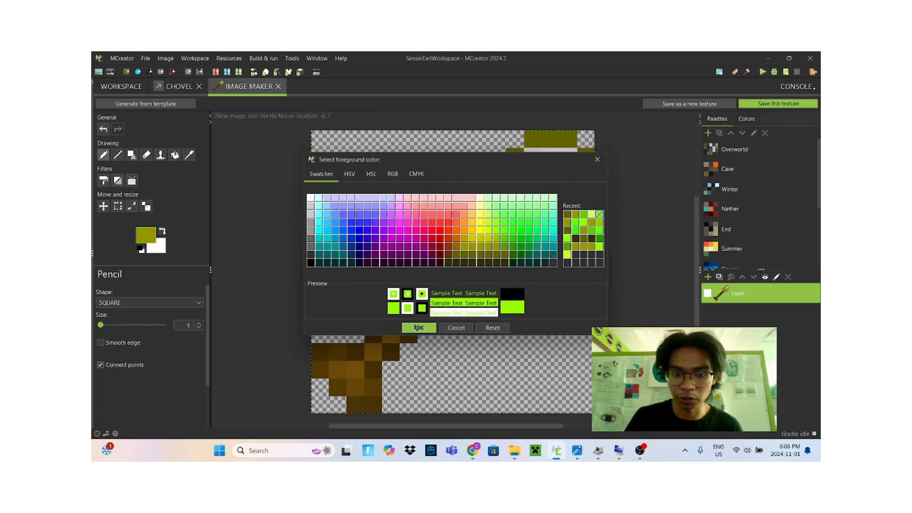
left_click(417, 328)
left_click(515, 174)
left_click(551, 174)
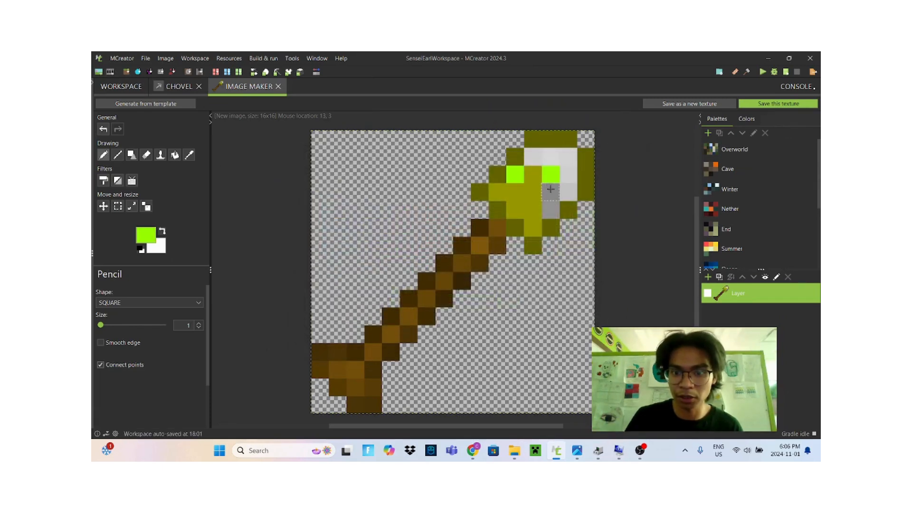
Pick a pale yellow-green from the recent colors and paint the upper tip of the shovel head
left_click_drag(550, 192, 551, 210)
left_click(151, 229)
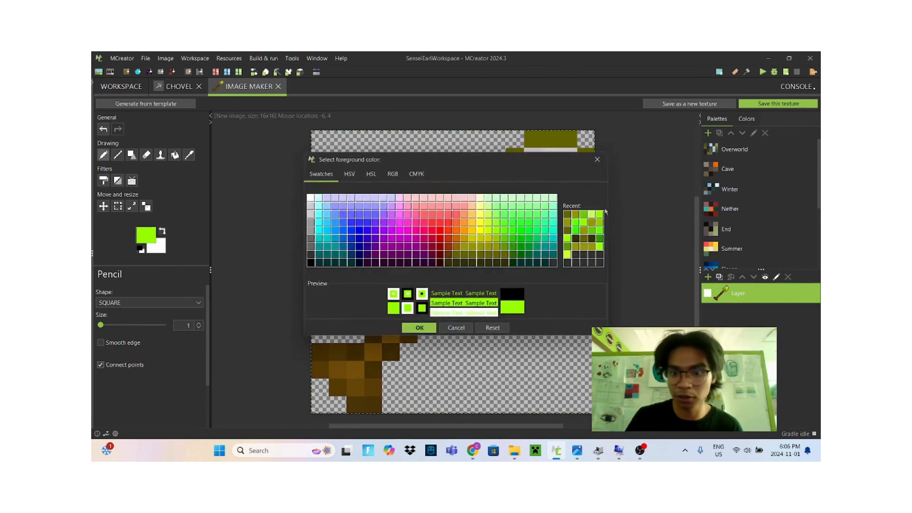
left_click(591, 215)
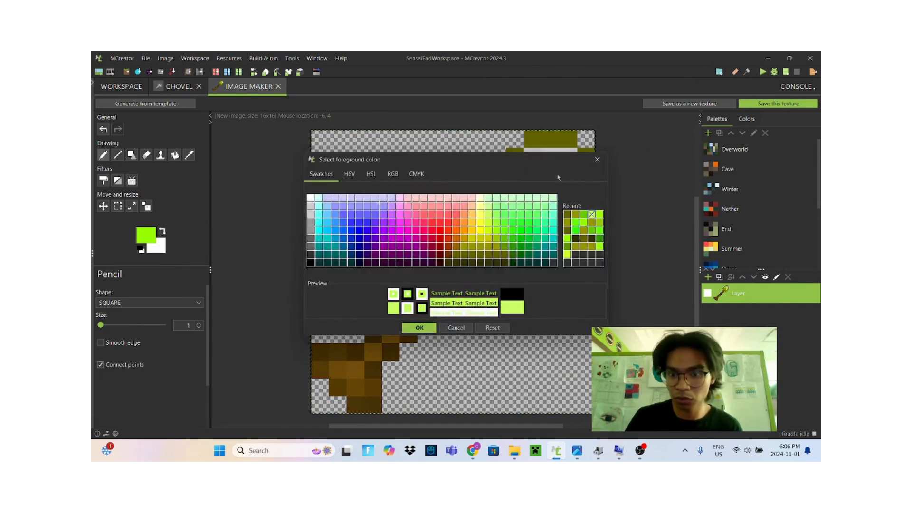
left_click(416, 329)
mouse_move(535, 158)
left_mouse_down()
mouse_move(566, 173)
mouse_move(570, 192)
left_mouse_up()
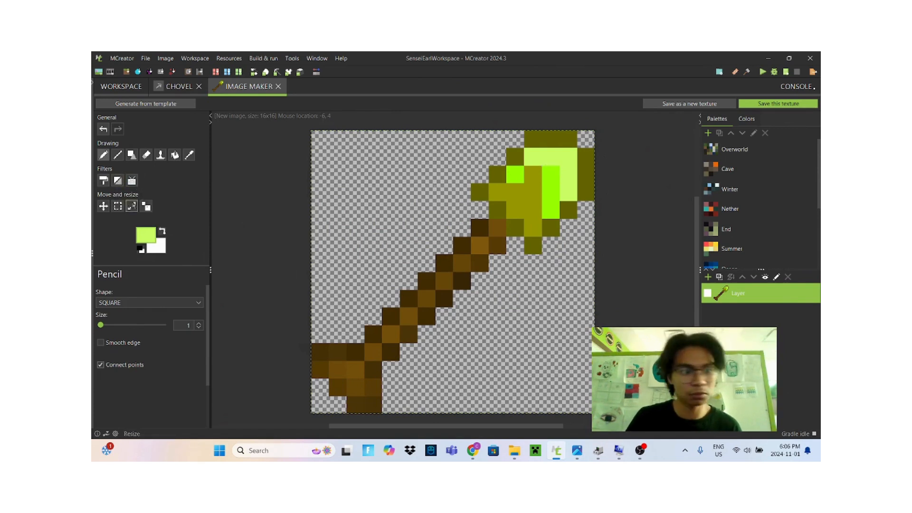
Pick a medium green from the recent colors and paint shading pixels across the shovel head's middle
left_click(151, 235)
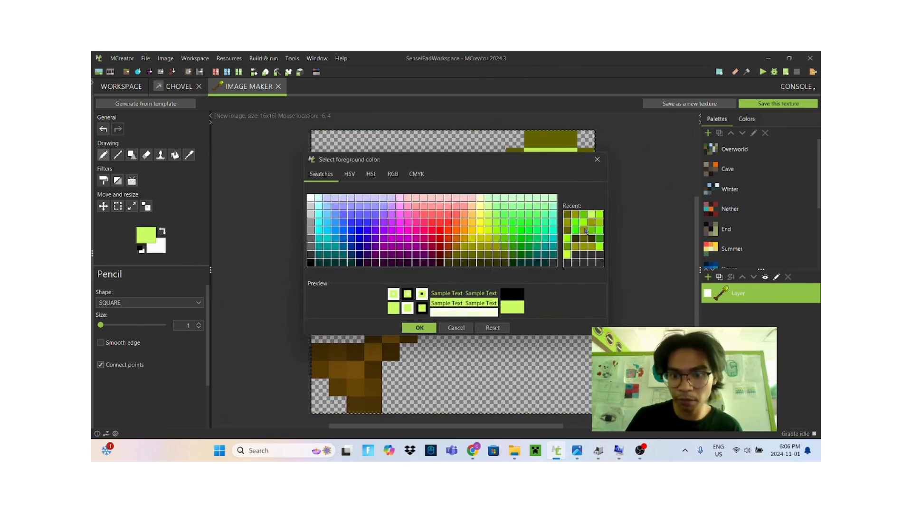
left_click(570, 214)
left_click(419, 327)
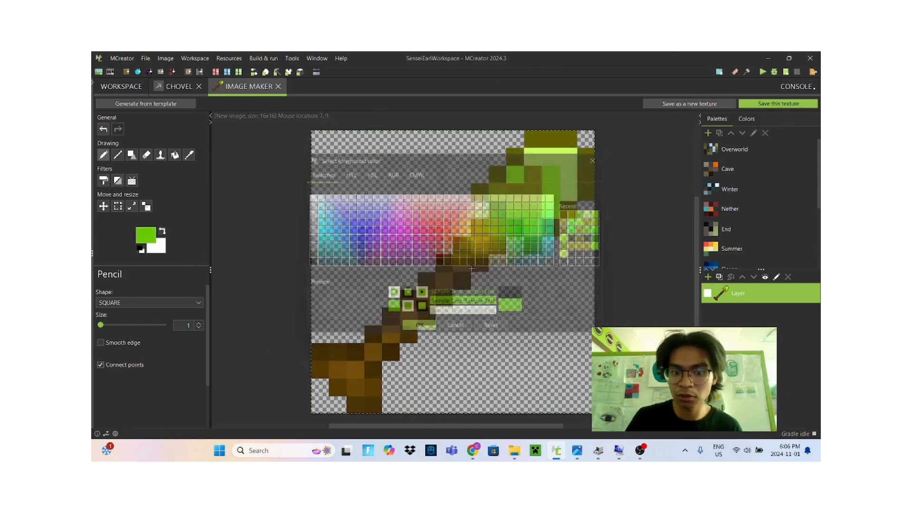
left_click(551, 192)
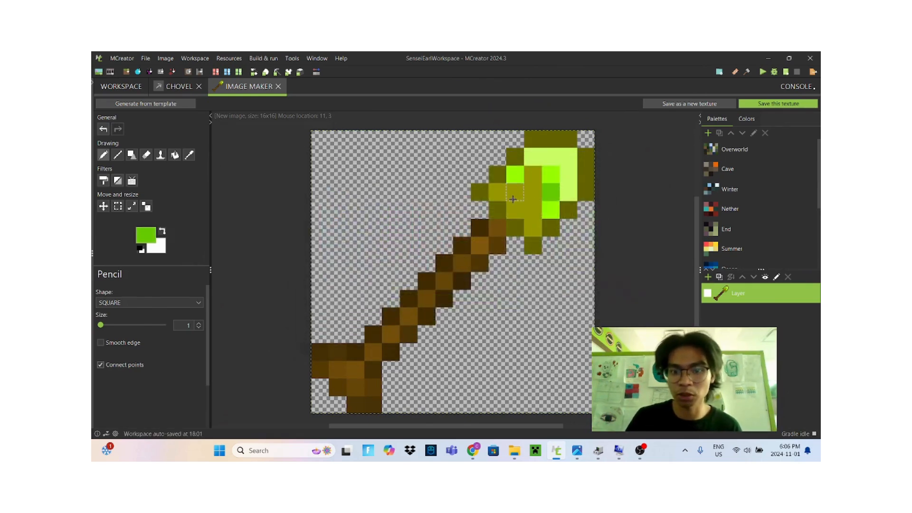
left_click(533, 192)
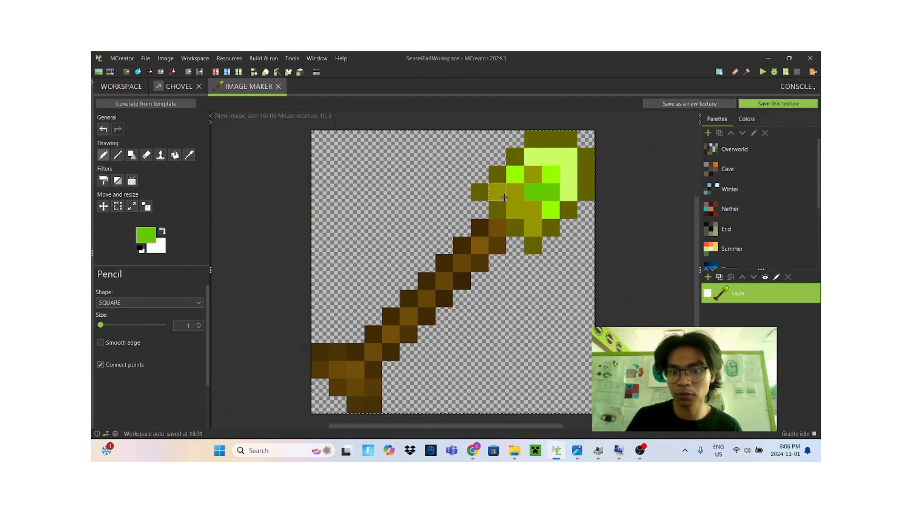
key("ctrl+z")
left_click(497, 193)
left_click(533, 210)
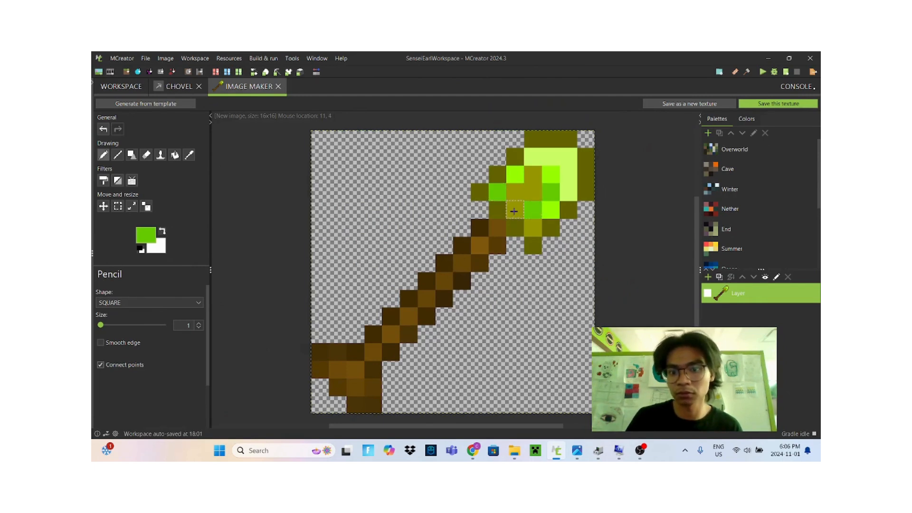
Save the drawing as an Item texture named choveltexture
left_click(772, 105)
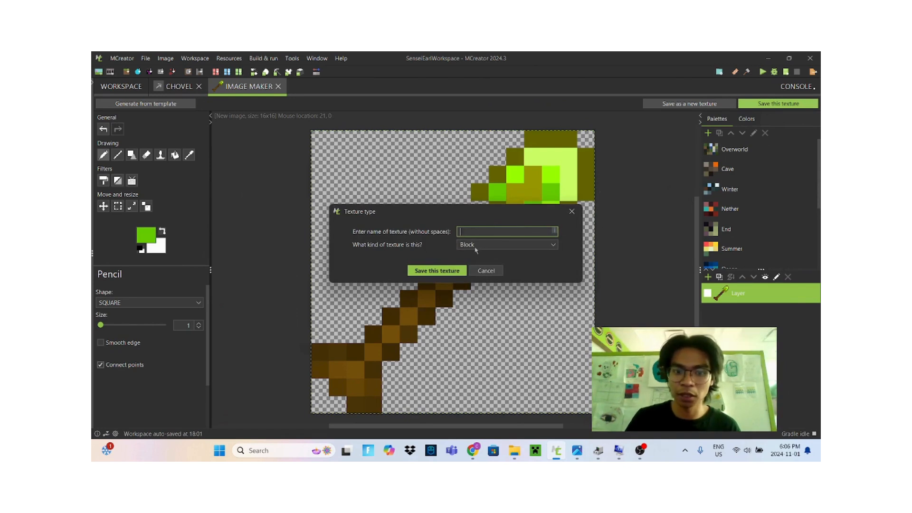
left_click(477, 249)
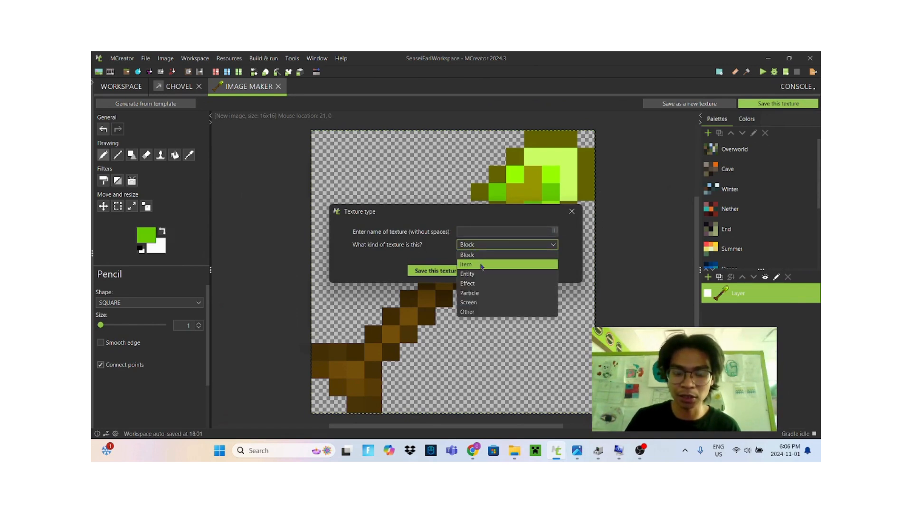
left_click(483, 266)
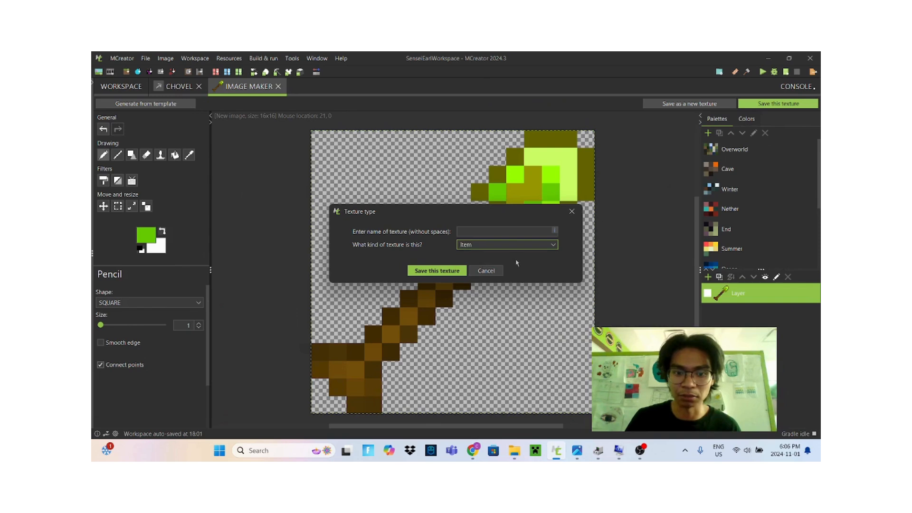
left_click(472, 233)
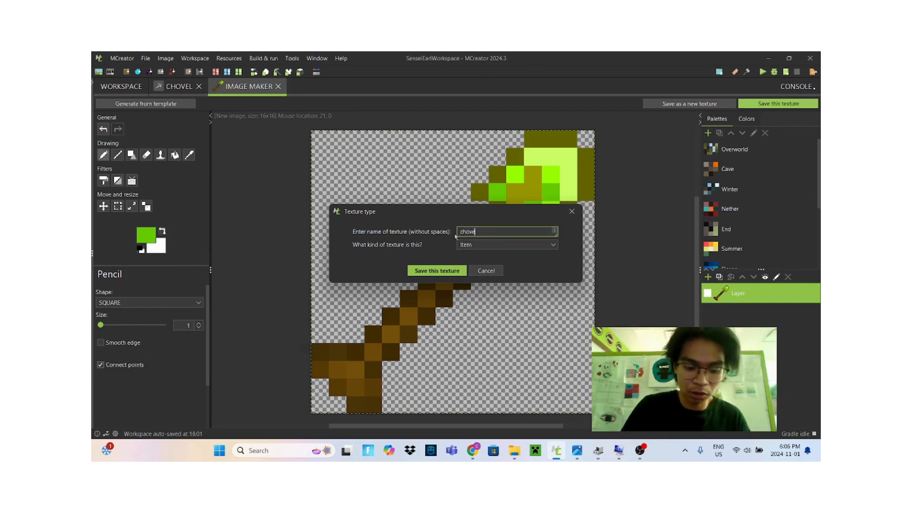
type("choveltexture")
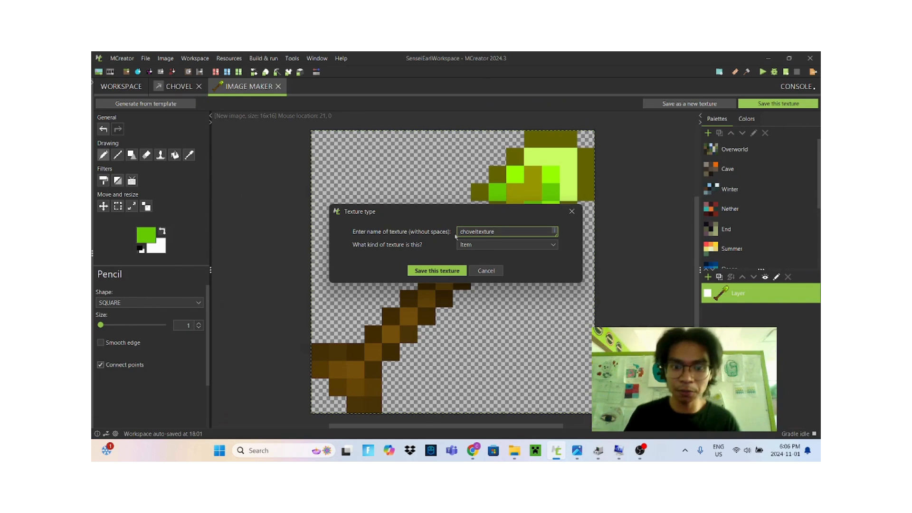
left_click(435, 272)
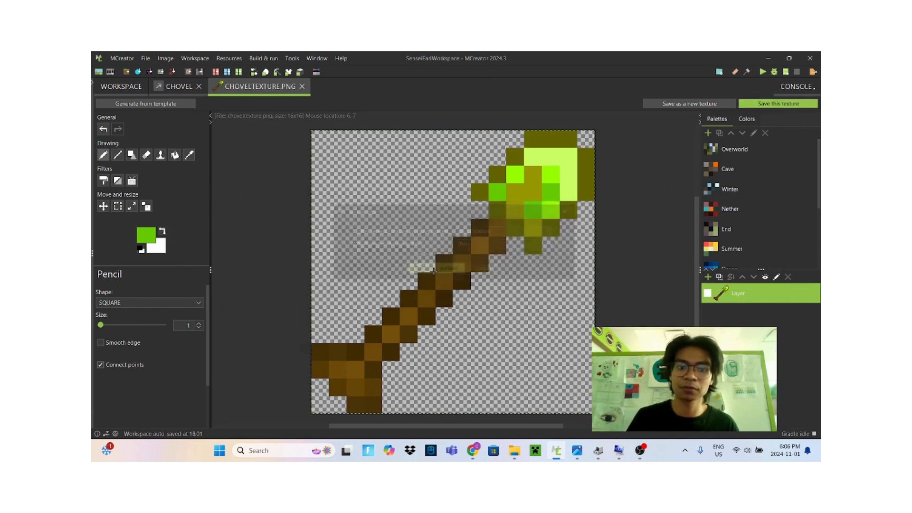
Close the image tab and assign choveltexture as the Chovel tool's texture
left_click(303, 87)
left_click(308, 240)
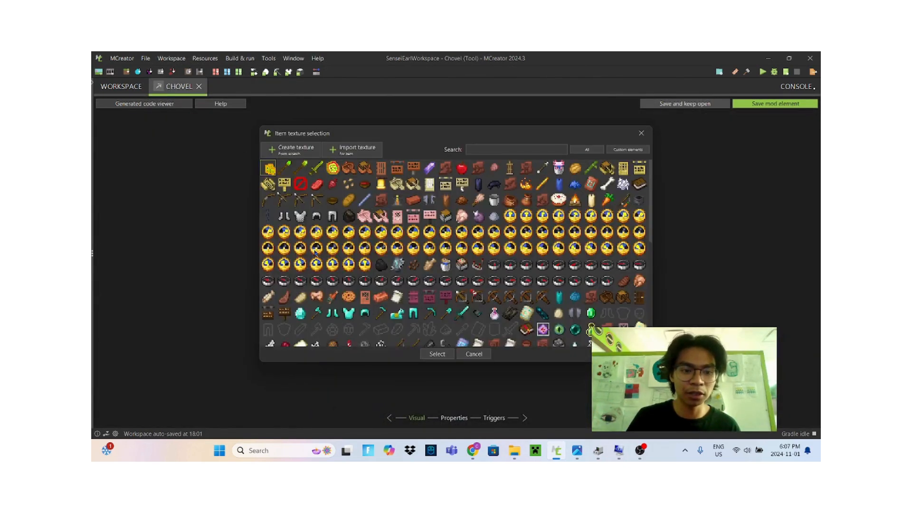
left_click(298, 171)
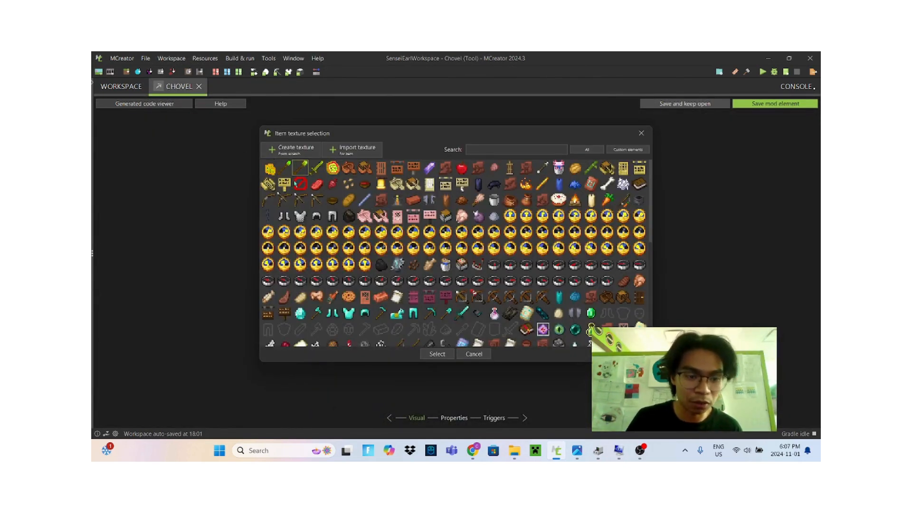
left_click(437, 354)
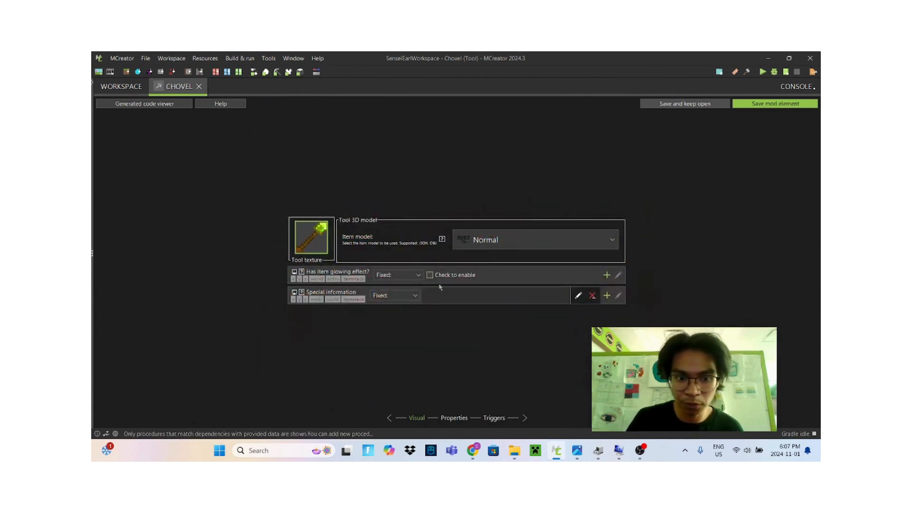
Switch to the tool's properties and set its type to Spade
left_click(463, 420)
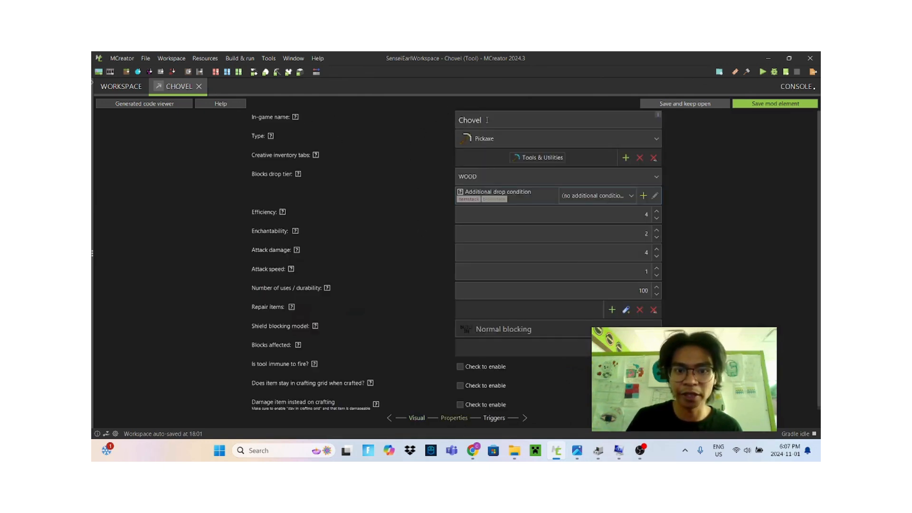
left_click(513, 124)
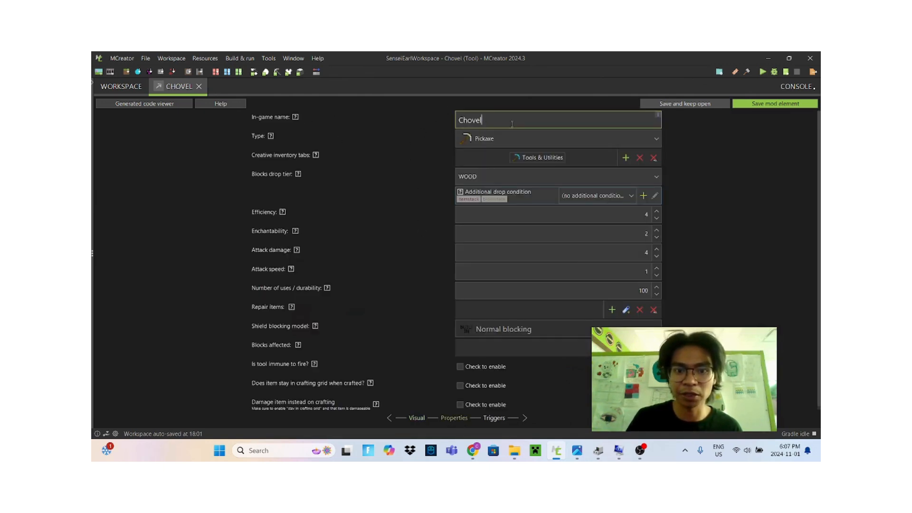
left_click(494, 142)
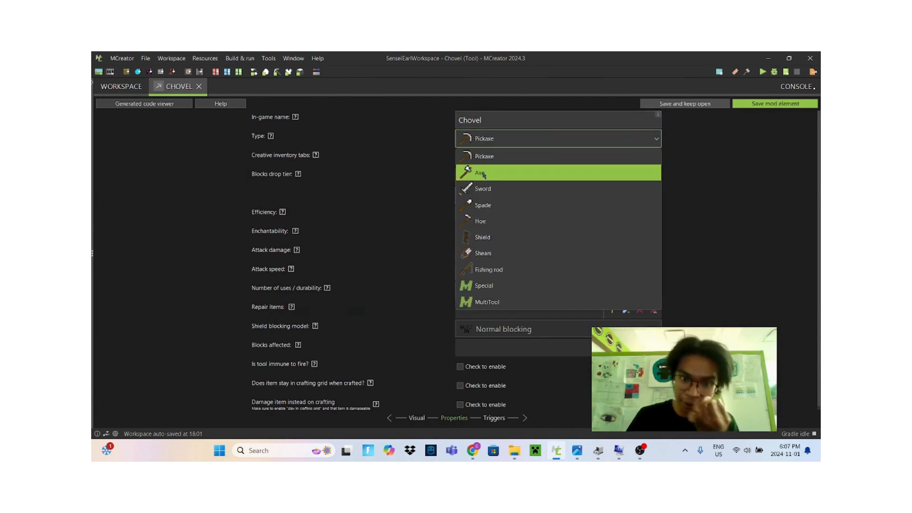
left_click(480, 206)
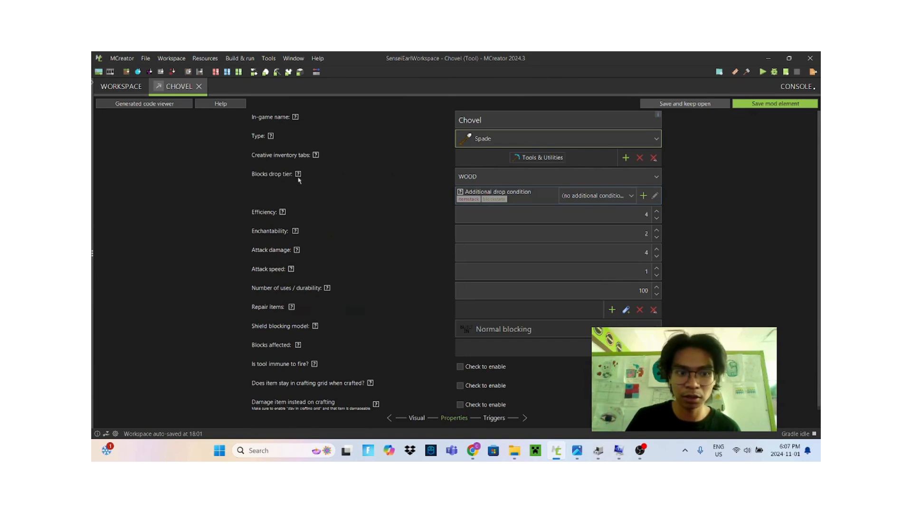
Set the blocks drop tier to GOLD and the efficiency to 2
left_click(488, 181)
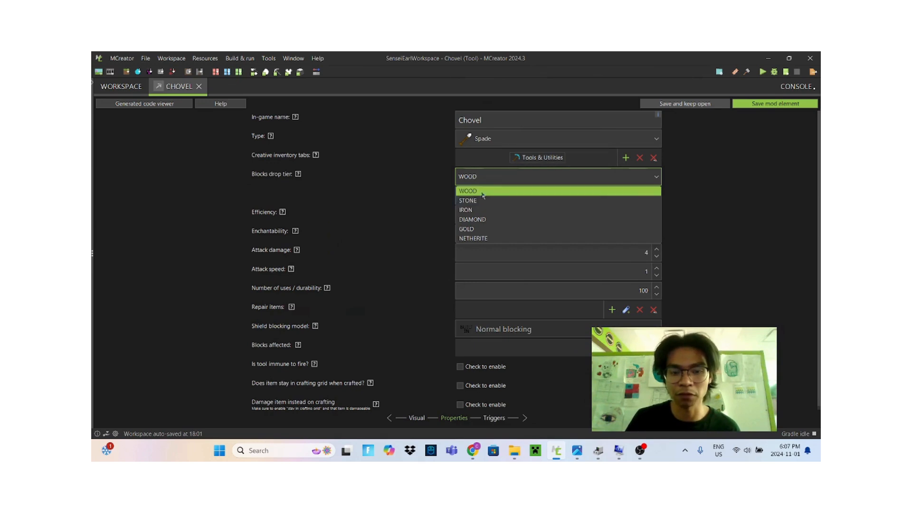
left_click(477, 231)
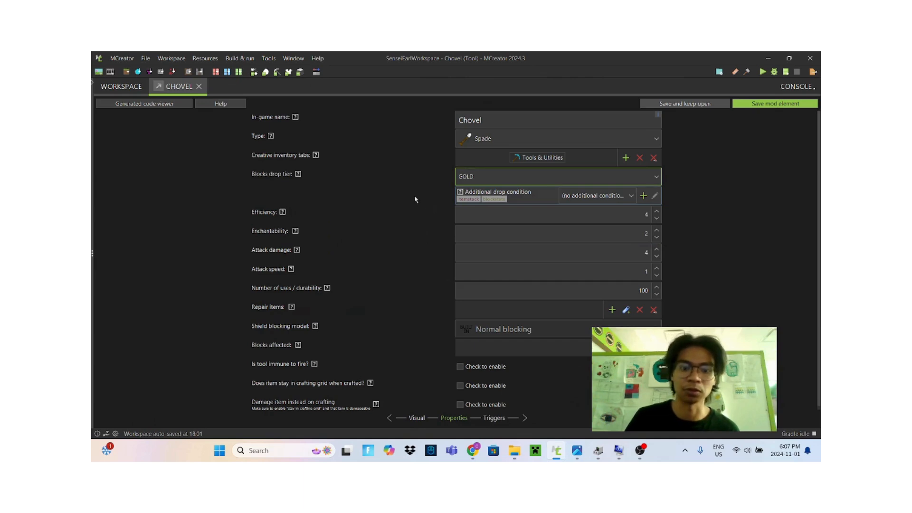
left_click(283, 212)
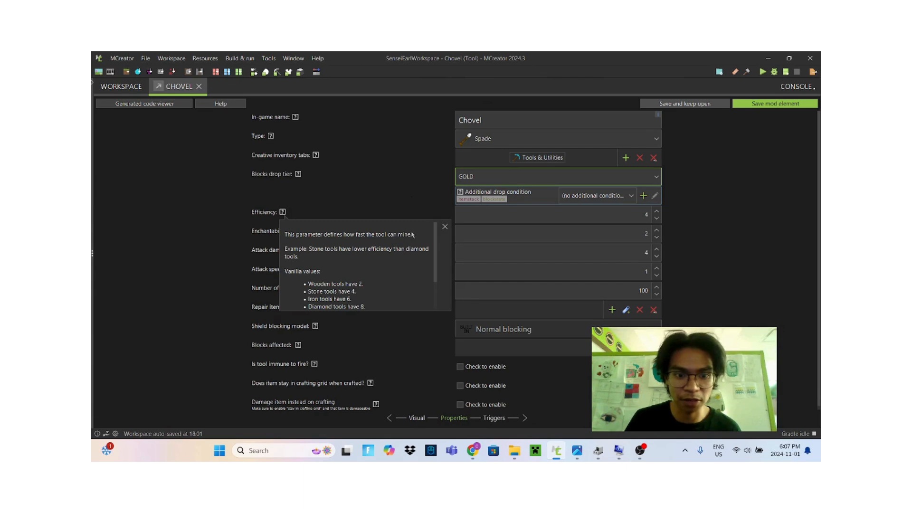
scroll(370, 283, "down", 2)
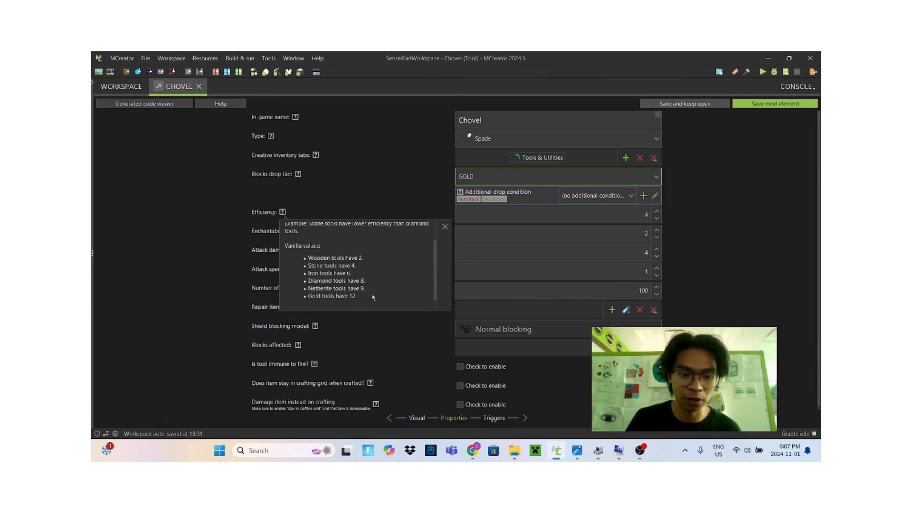
left_click(445, 226)
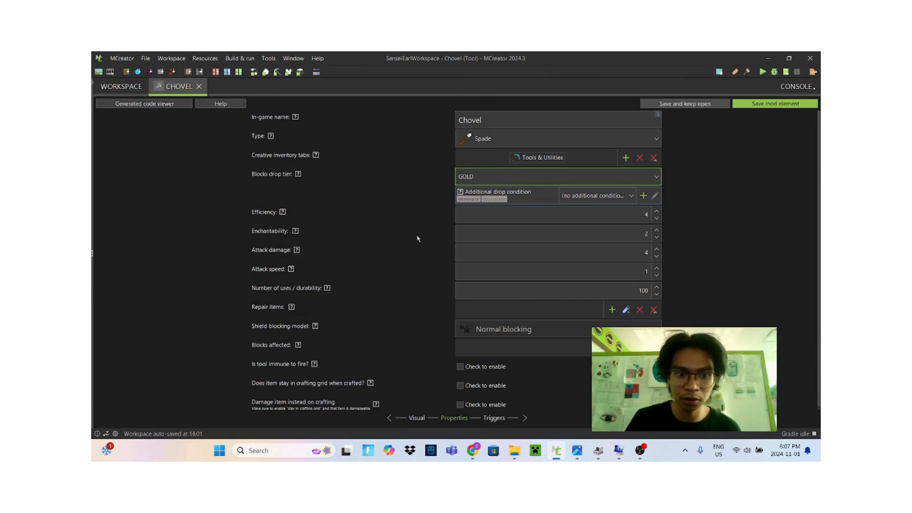
left_click(599, 222)
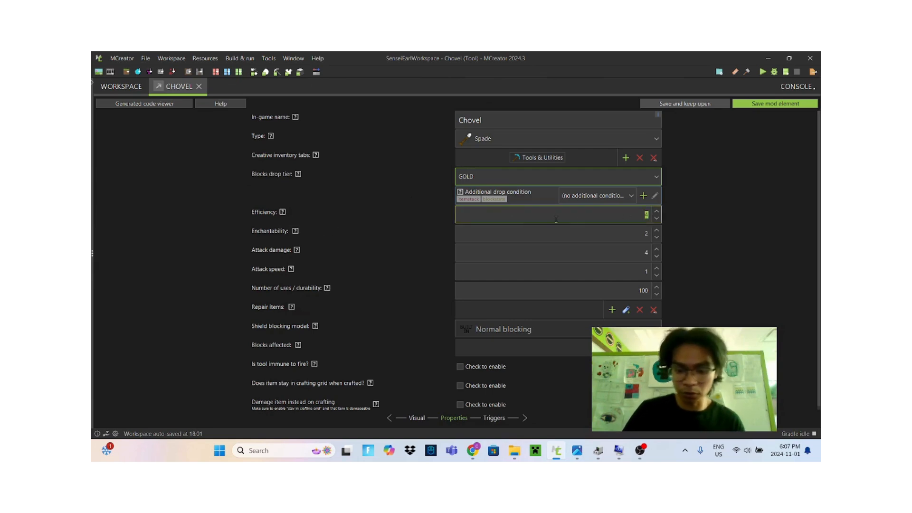
type("2")
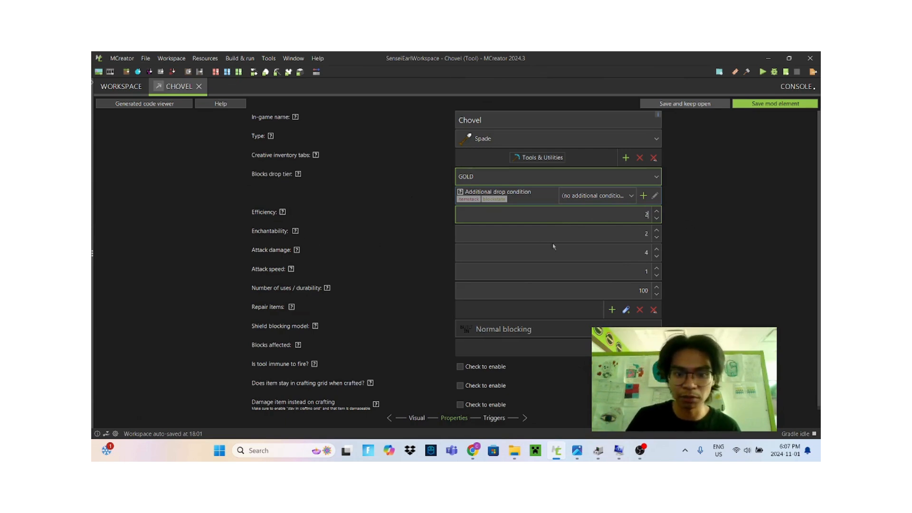
Review the help notes for enchantability, attack damage and attack speed
left_click(295, 231)
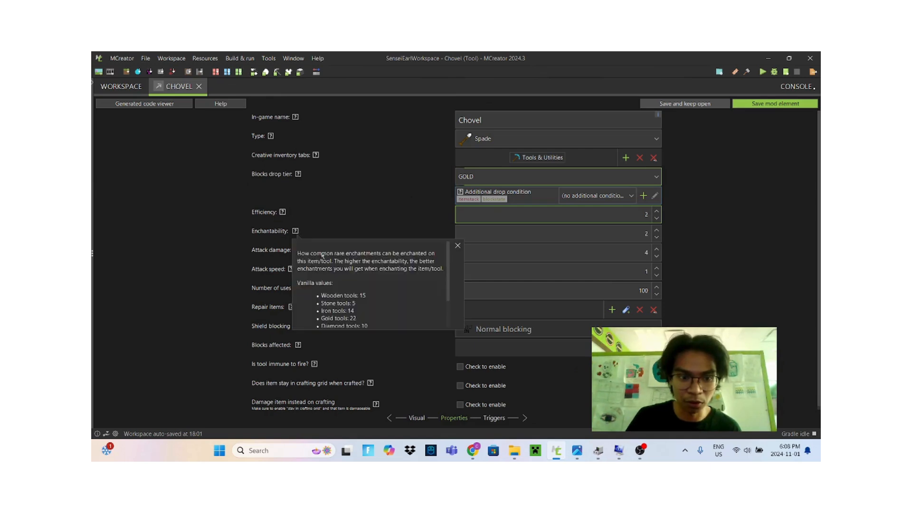
left_click(458, 246)
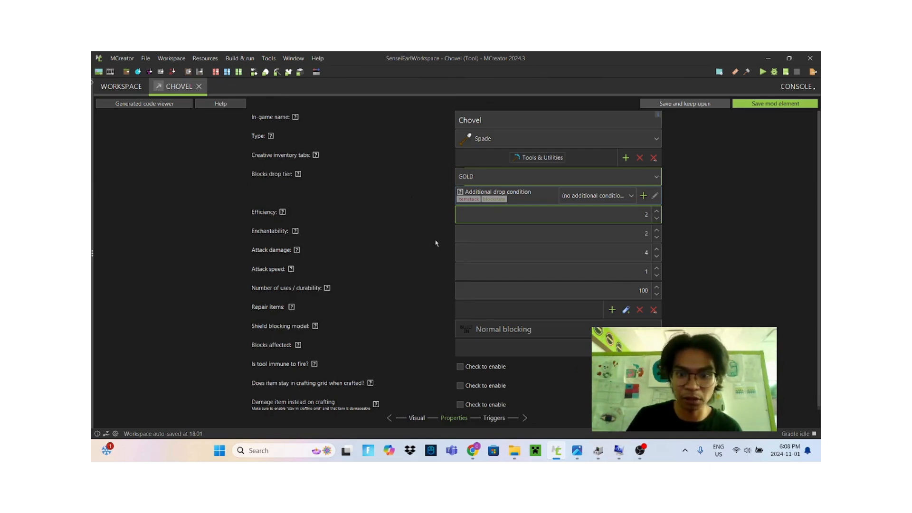
left_click(298, 252)
left_click(459, 265)
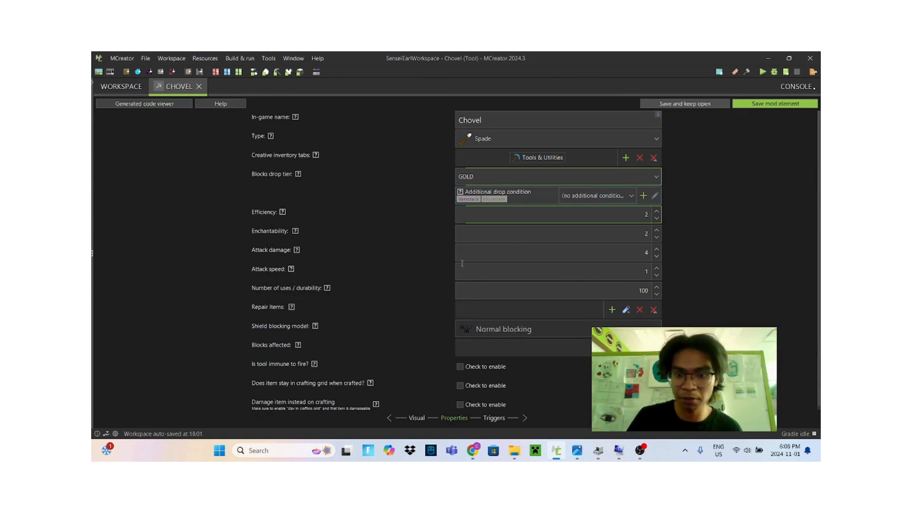
left_click(595, 256)
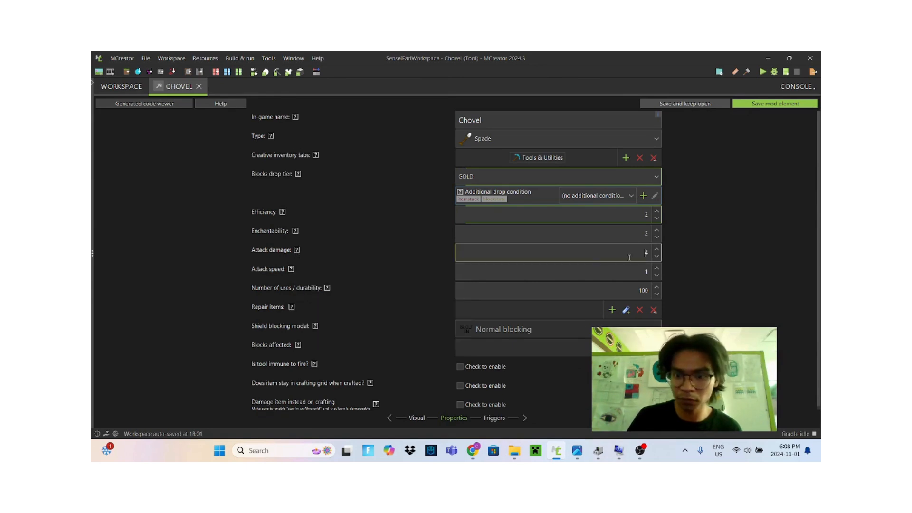
left_click(291, 270)
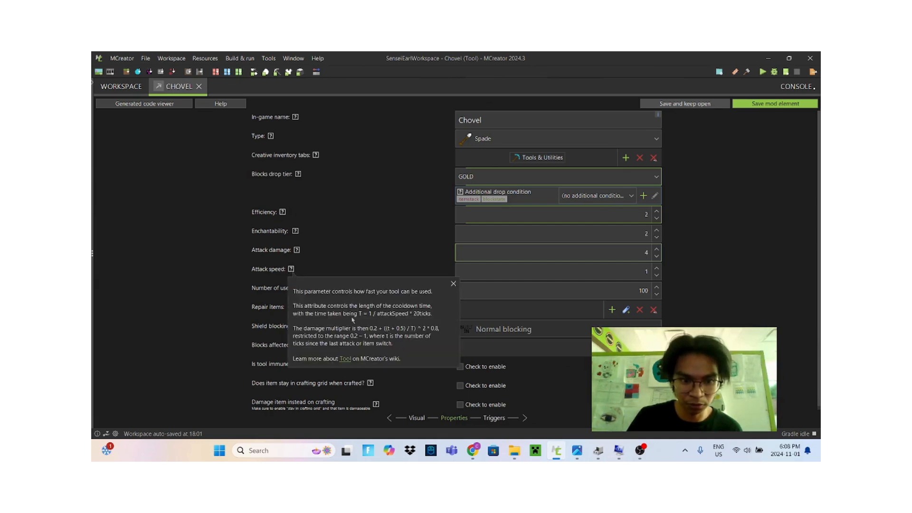
left_click(453, 284)
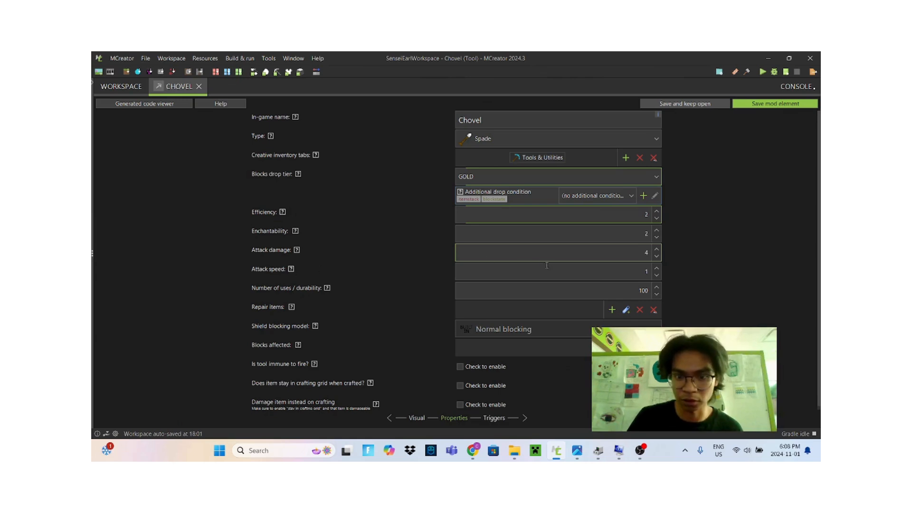
left_click(587, 271)
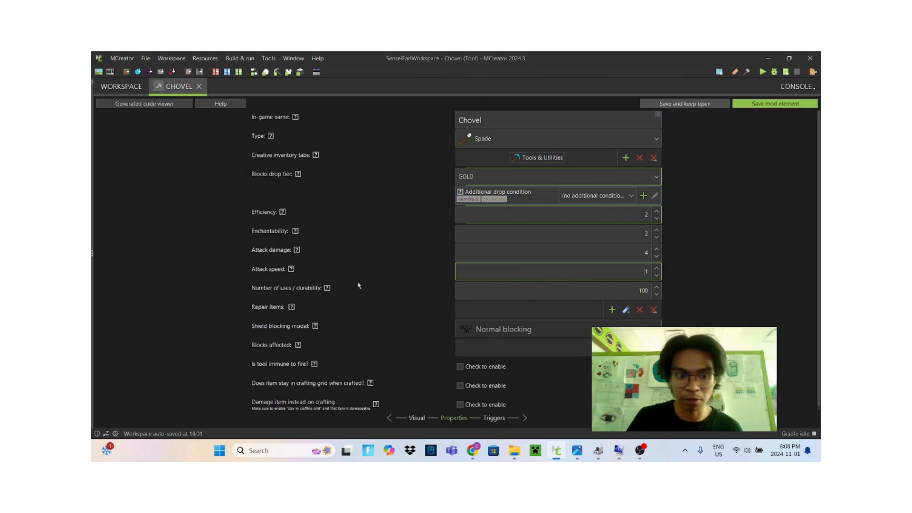
Close the attack speed help note and set the Chovel's attack speed to 1
scroll(380, 261, "down", 1)
mouse_move(291, 266)
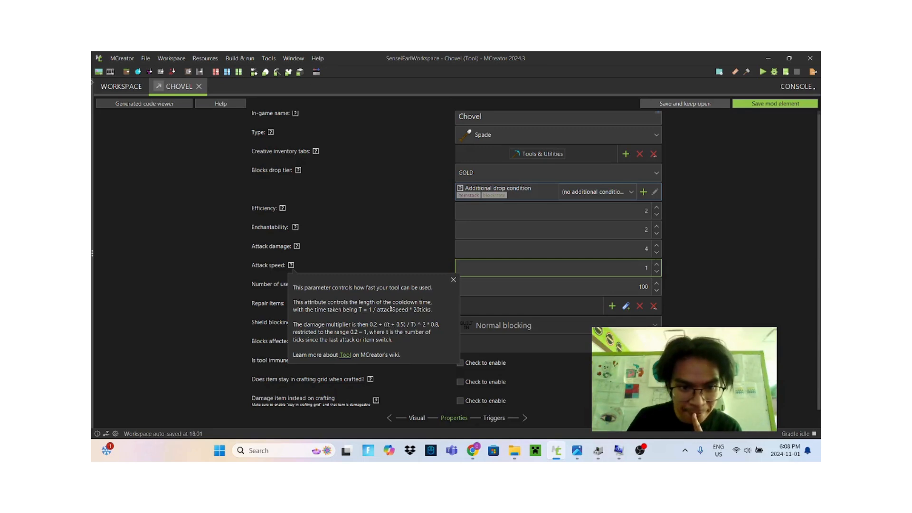
left_click(454, 281)
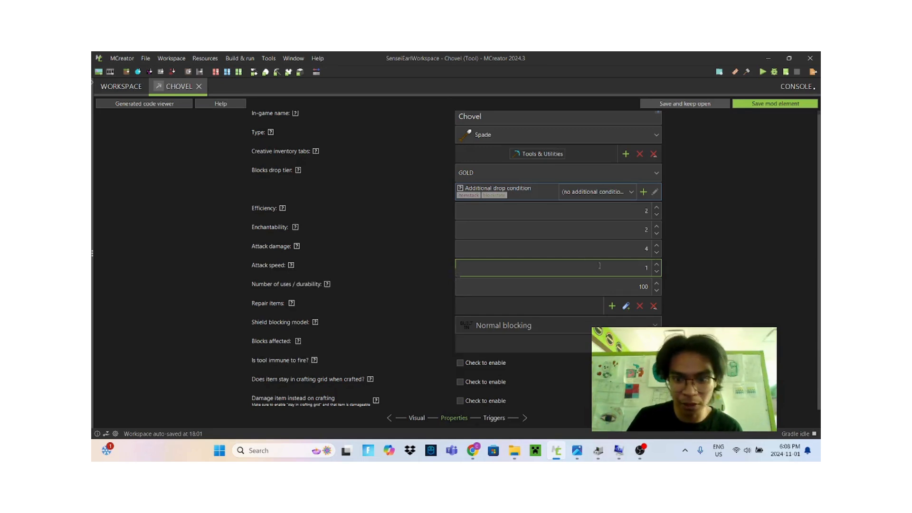
double_click(638, 269)
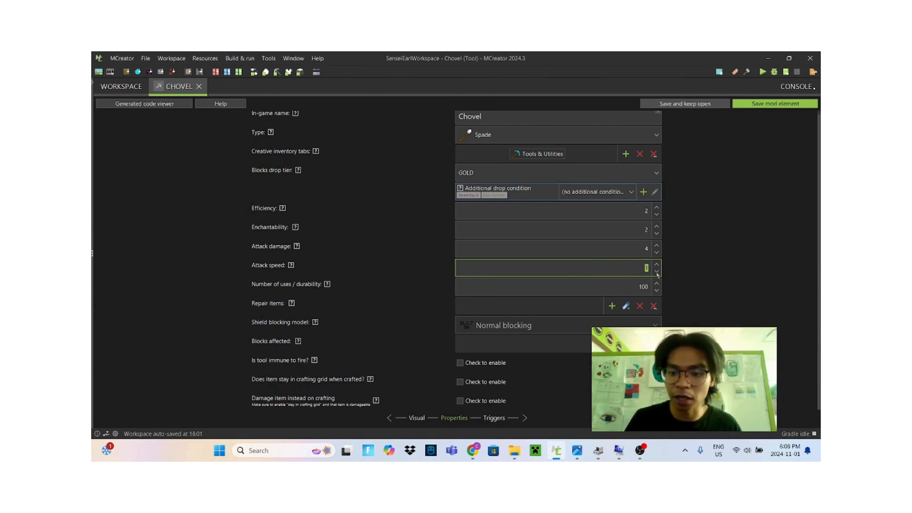
type("1")
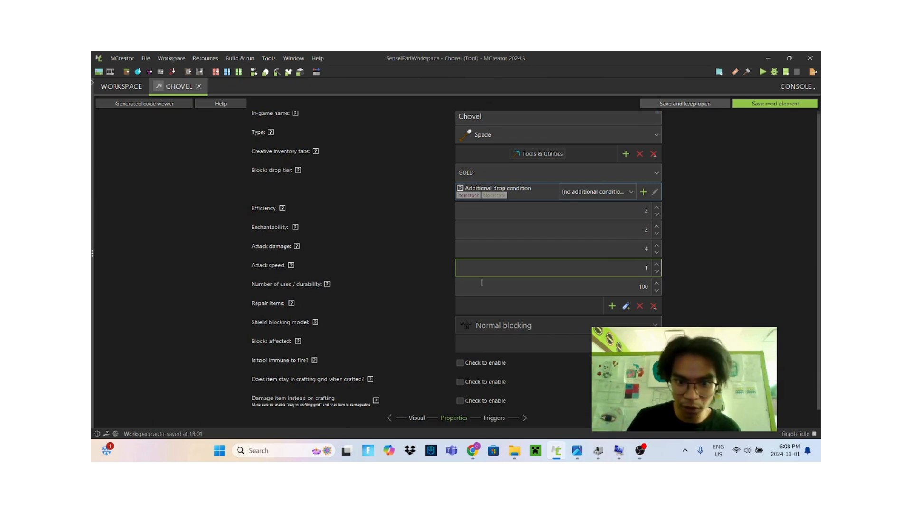
key("Tab")
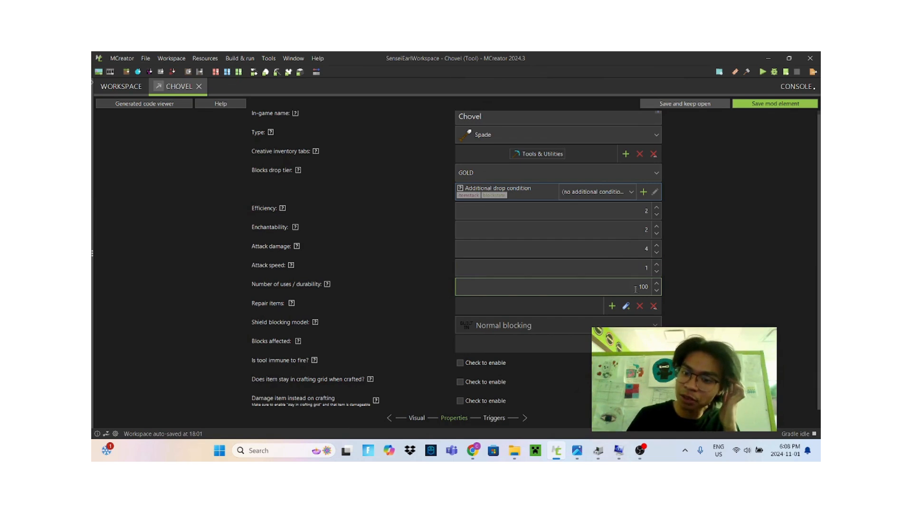
Set the number of uses / durability to 1 and save the Chovel tool element
left_click_drag(636, 289, 676, 283)
key("BackSpace")
type("1")
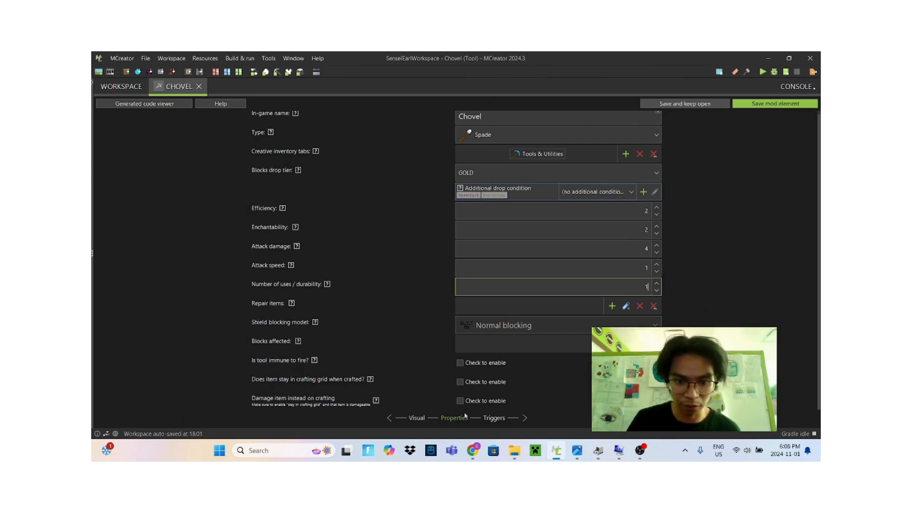
left_click(762, 105)
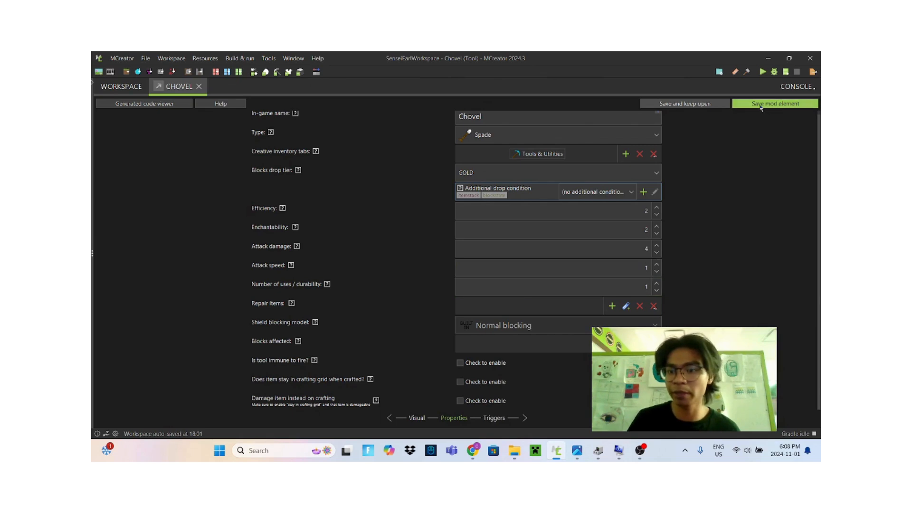
Create a new Recipe mod element named ChovelRecipe
left_click(484, 178)
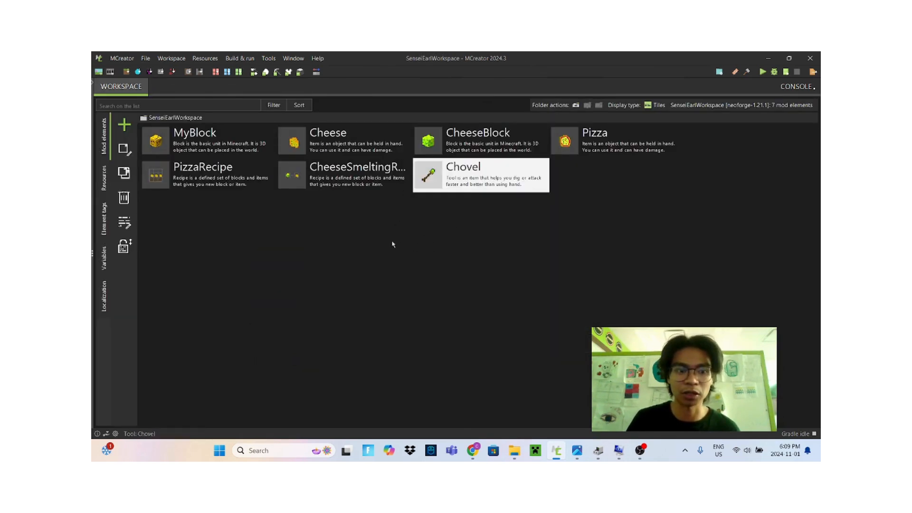
left_click(126, 128)
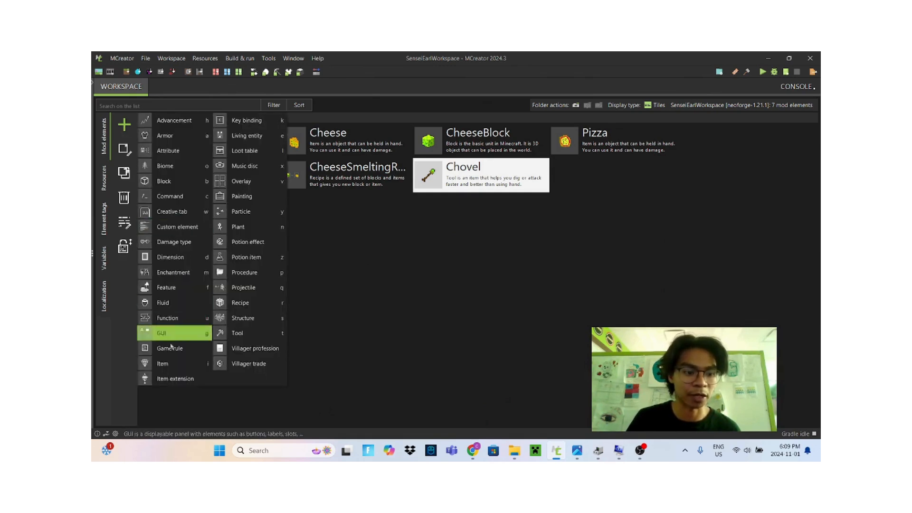
left_click(259, 305)
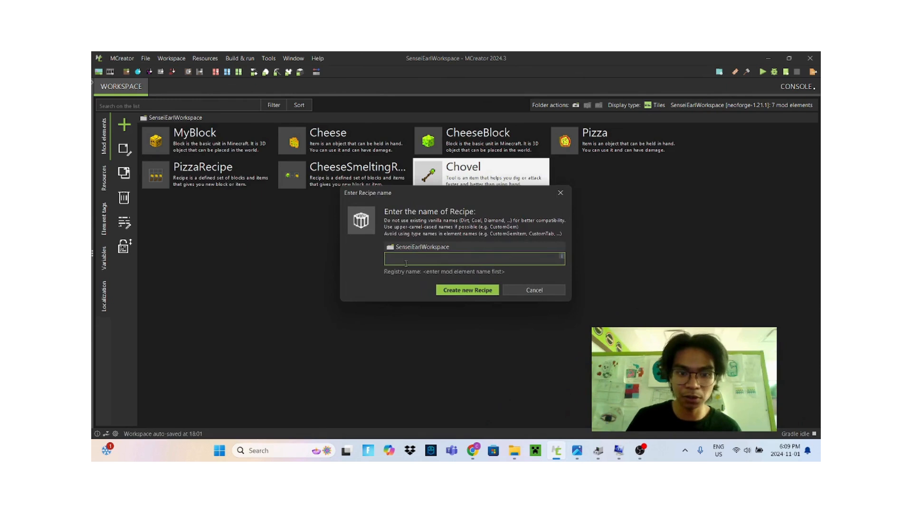
type("ChovelRecipe")
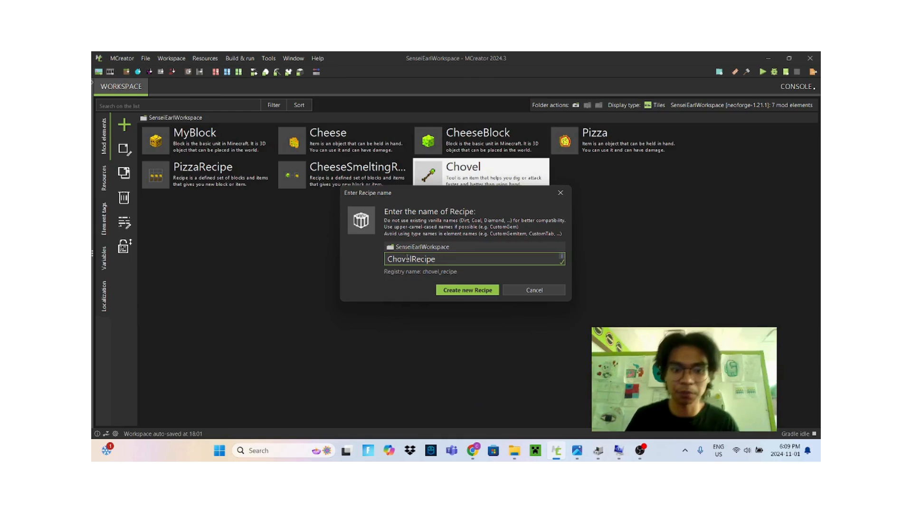
left_click(469, 290)
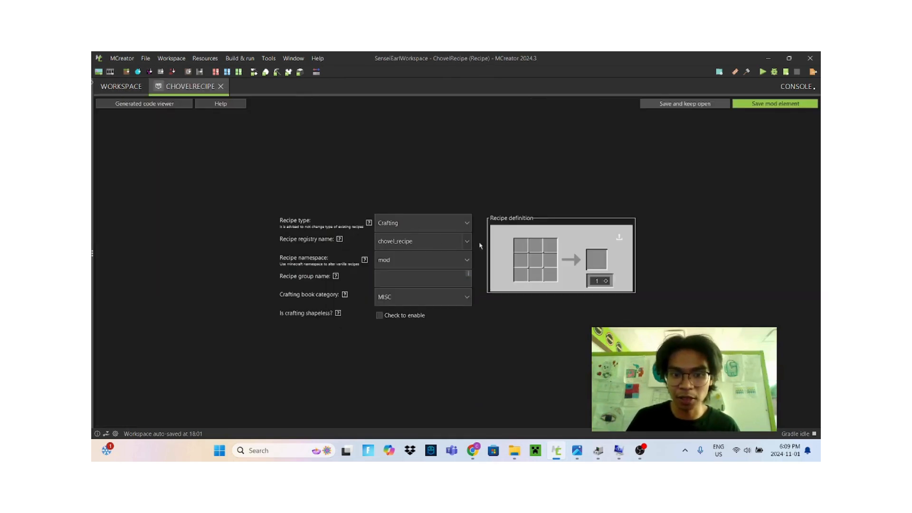
Place Cheese in the top-middle slot of the crafting grid
left_click(537, 248)
left_click(255, 193)
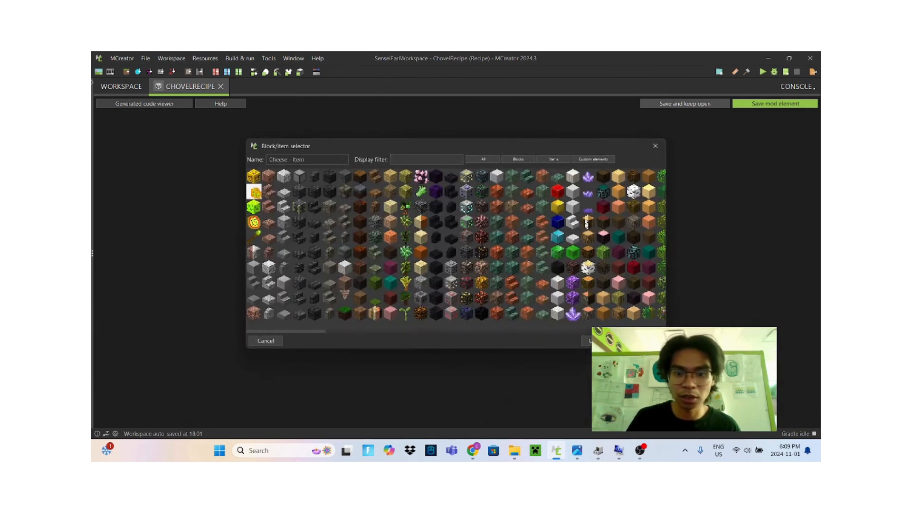
left_click(614, 341)
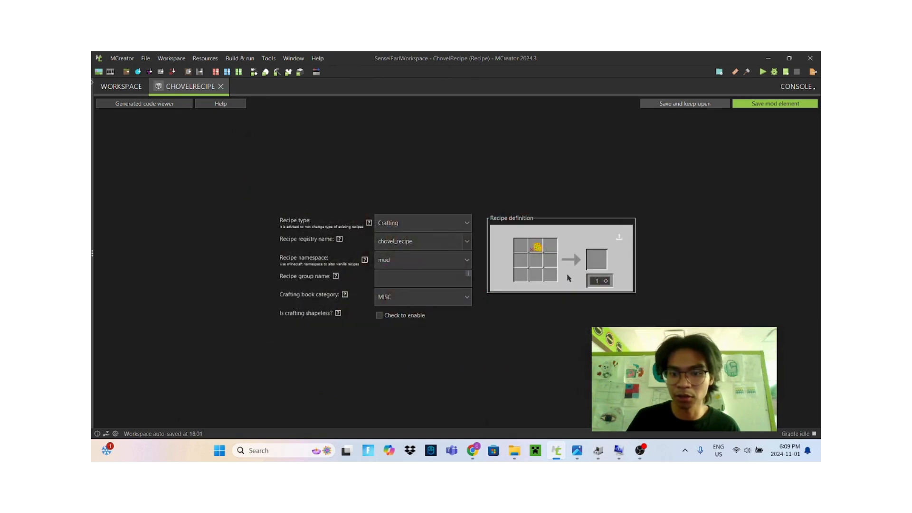
Place a Stick in the center slot and copy it into the bottom-middle slot of the grid
left_click(536, 264)
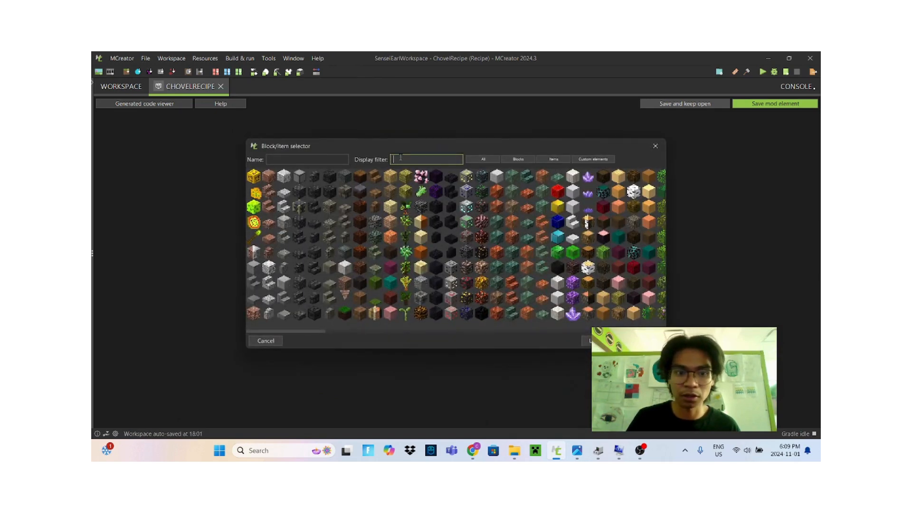
type("stic")
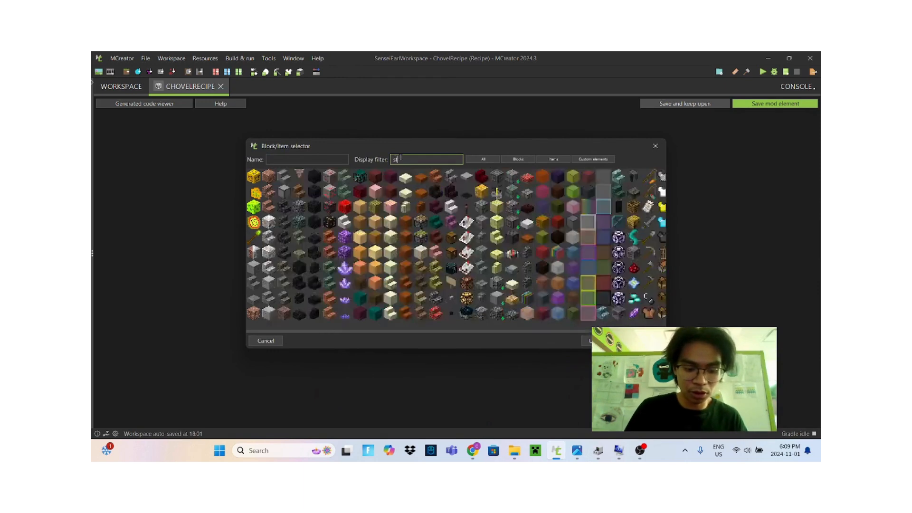
left_click(253, 226)
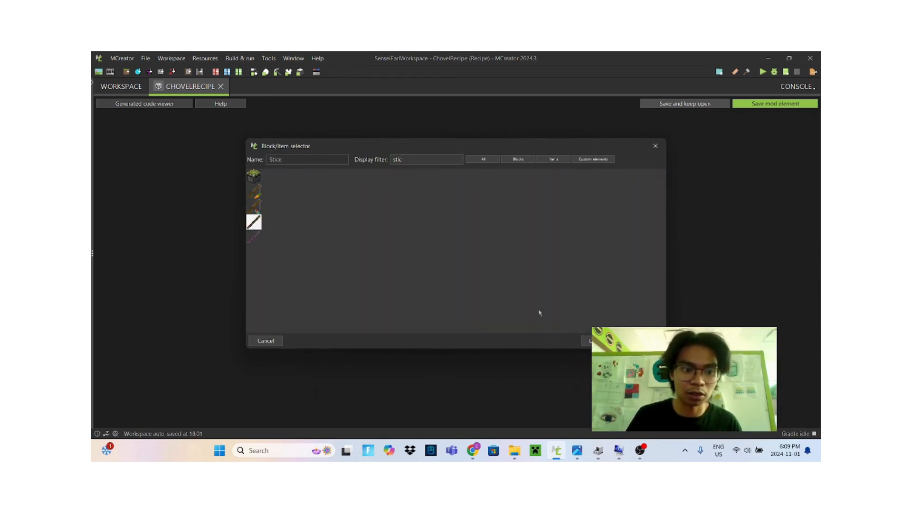
left_click(620, 340)
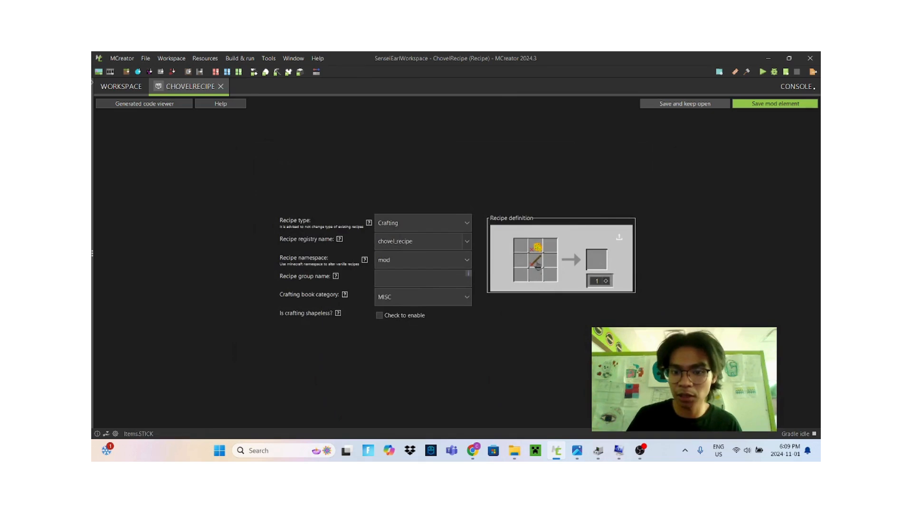
left_click_drag(537, 263, 538, 279)
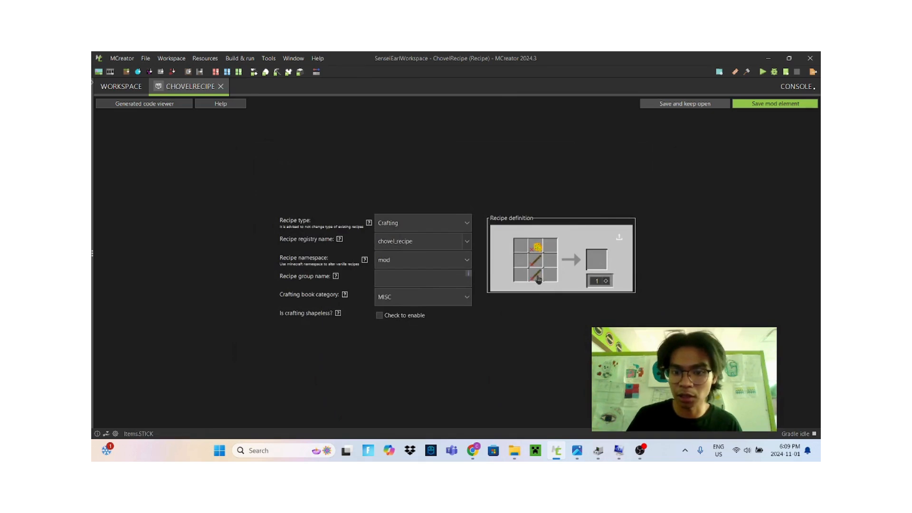
Set the recipe's output to the Chovel tool and save the recipe
left_click(598, 263)
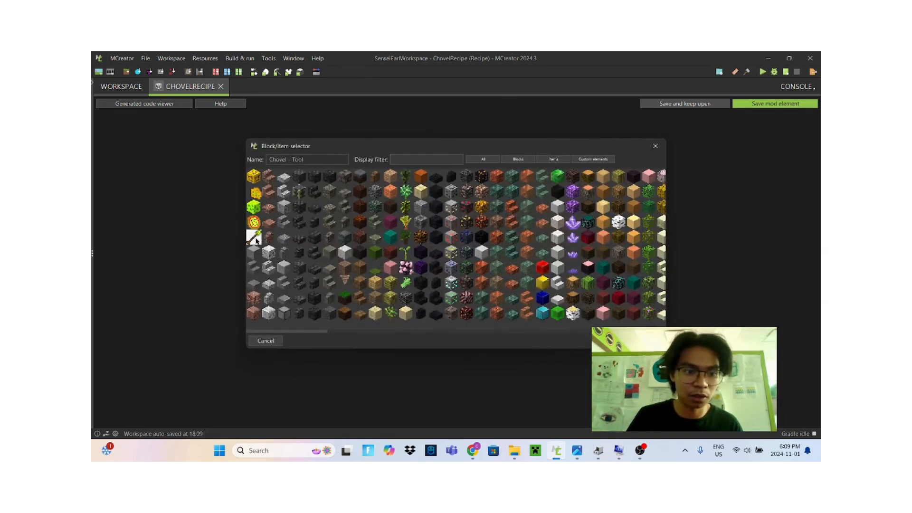
left_click(623, 341)
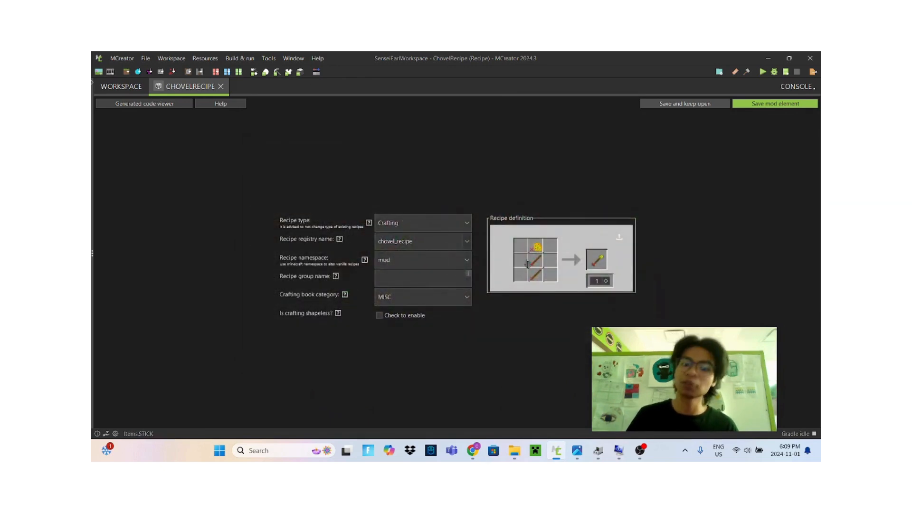
left_click(755, 105)
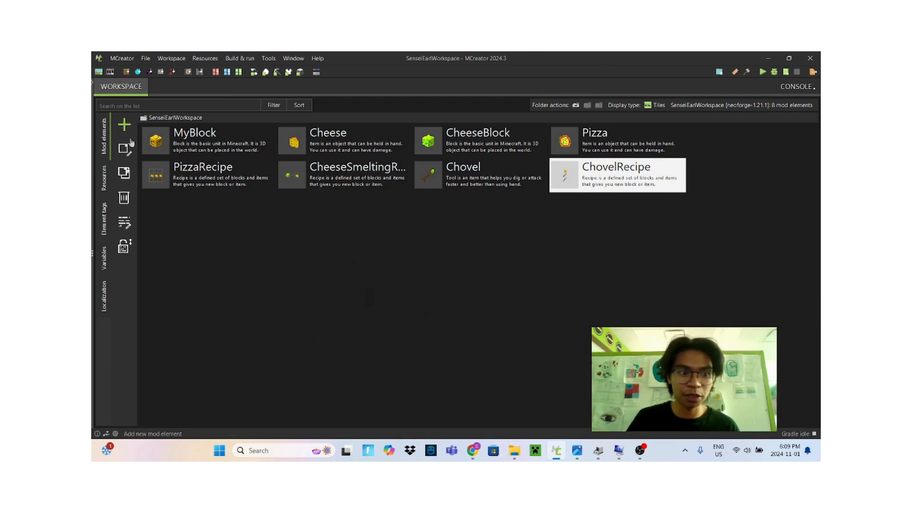
Create a new Tool mod element named Chword
left_click(124, 126)
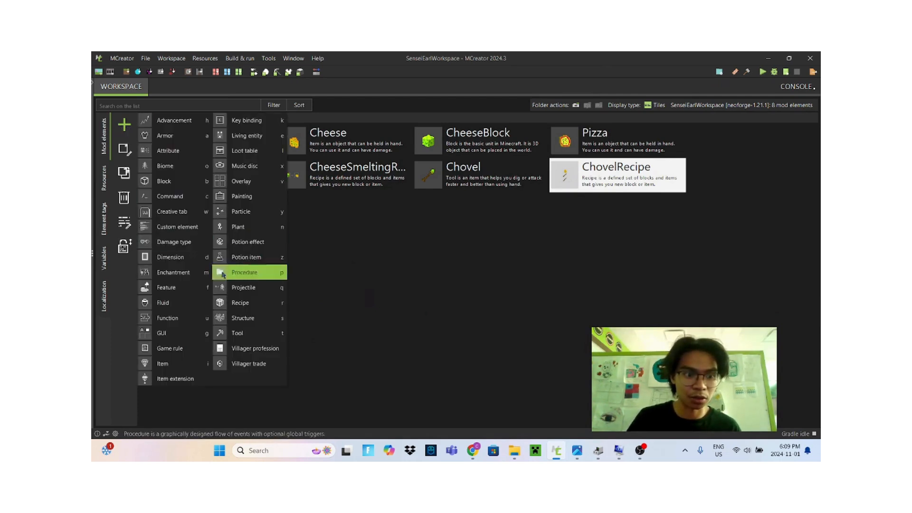
left_click(246, 331)
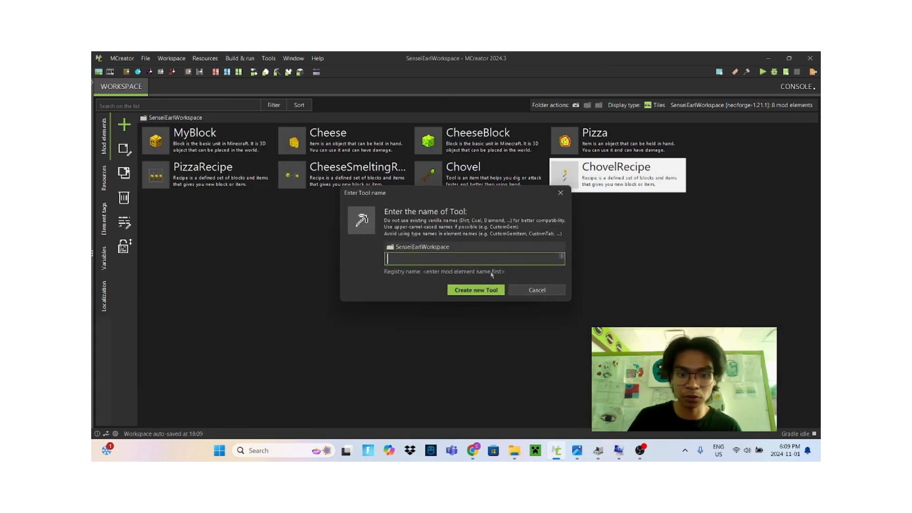
type("Ch")
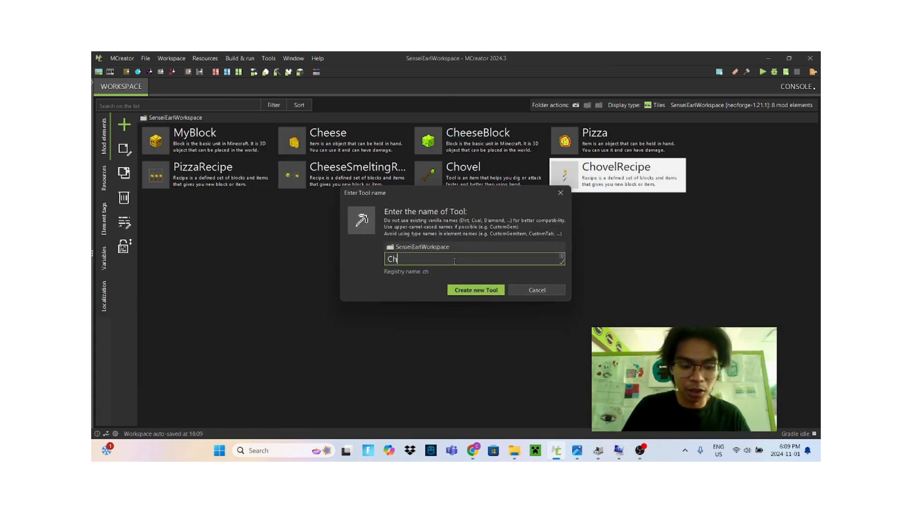
type("word")
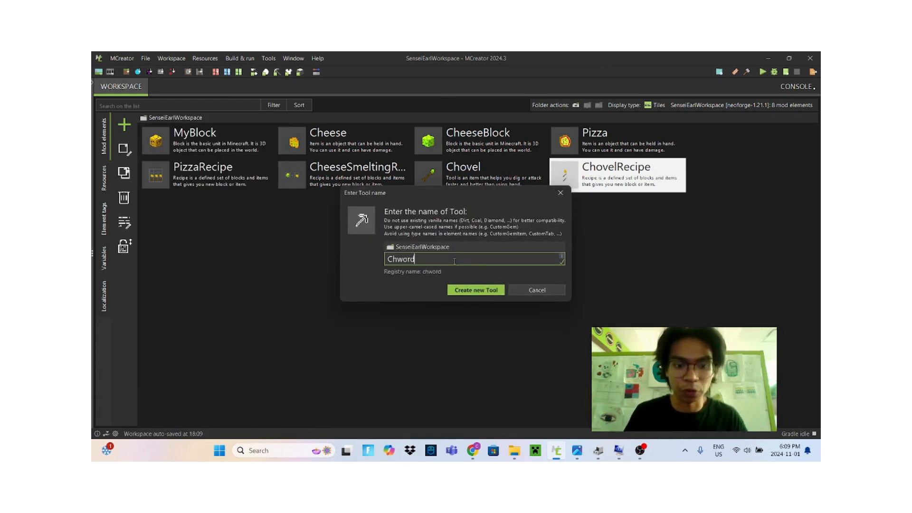
left_click(477, 290)
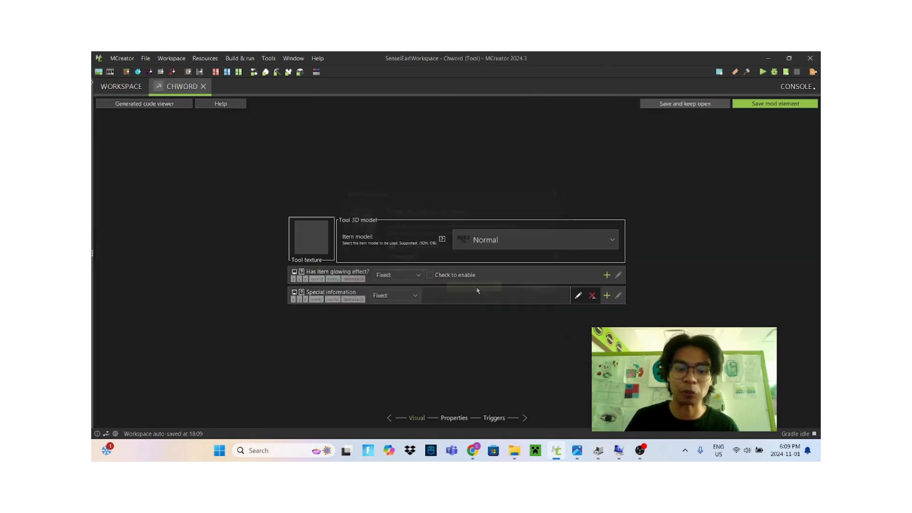
Assign a green sword texture from the item textures to the Chword tool
left_click(311, 245)
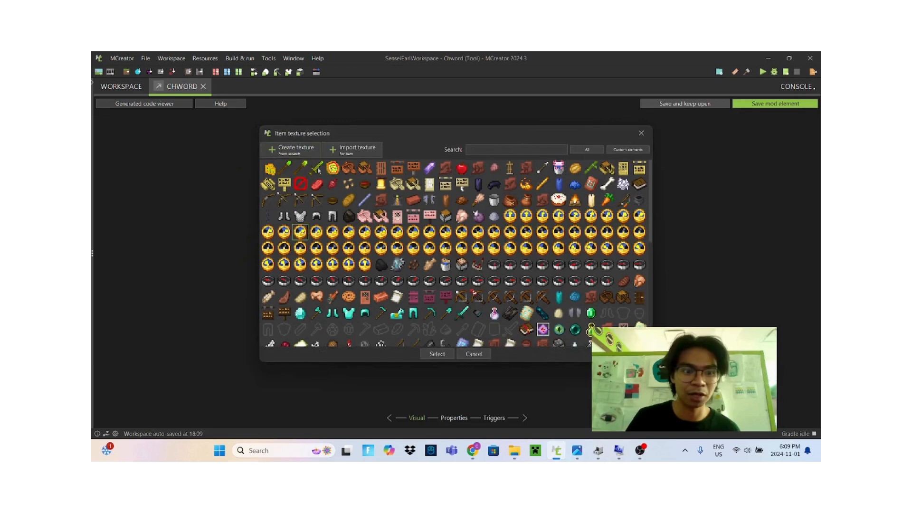
left_click(317, 168)
left_click(436, 355)
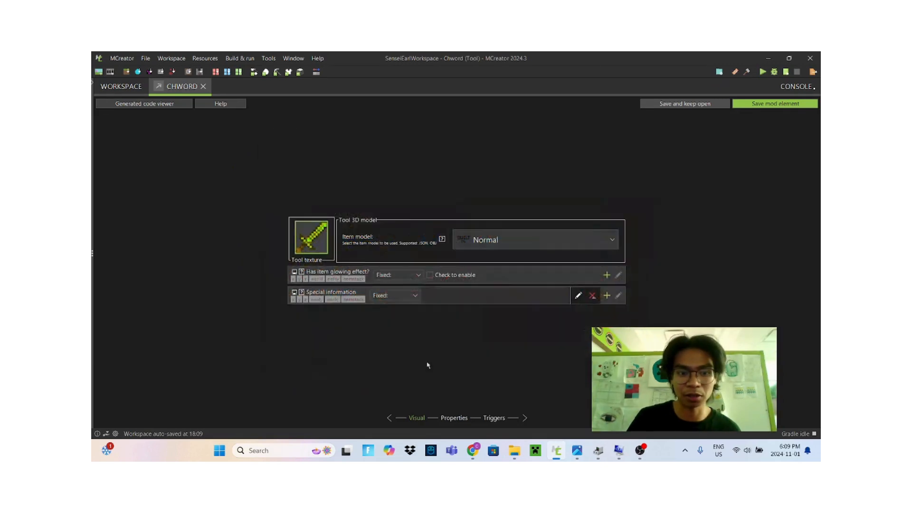
Open the Chword's properties and set its tool type to Sword
left_click(459, 419)
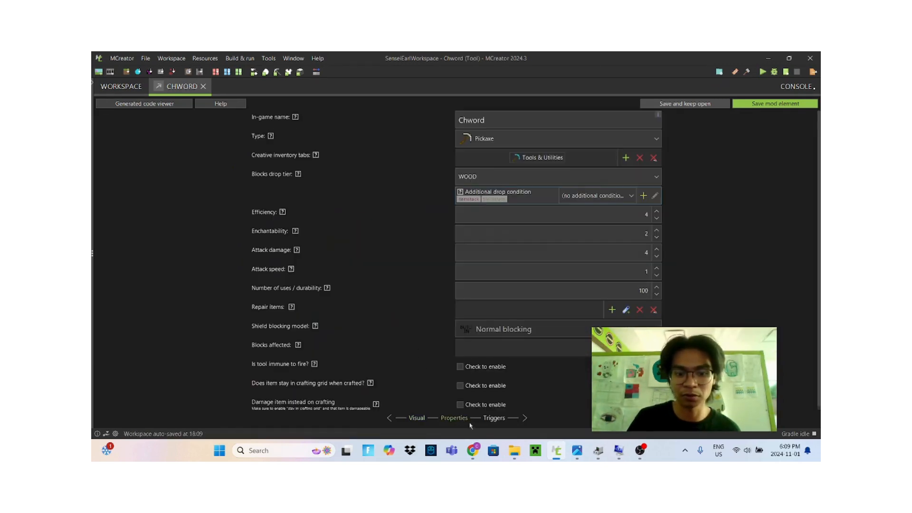
left_click(479, 144)
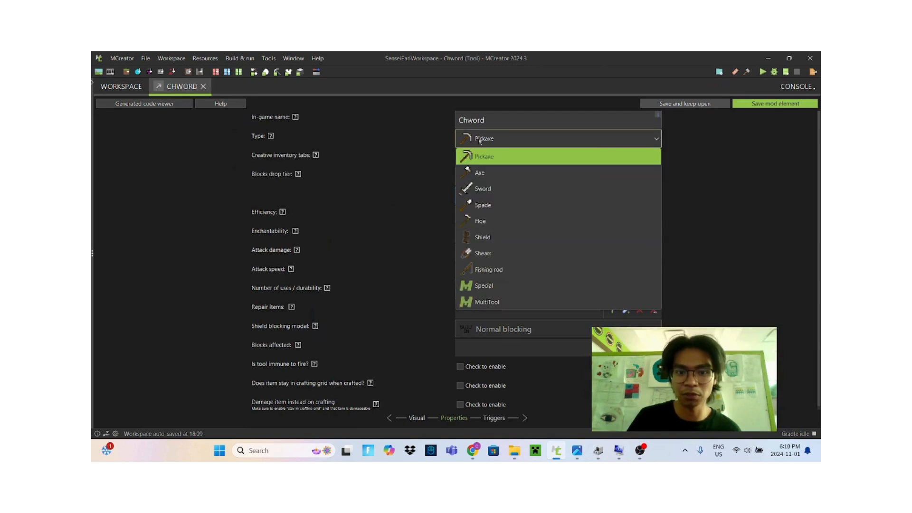
left_click(471, 191)
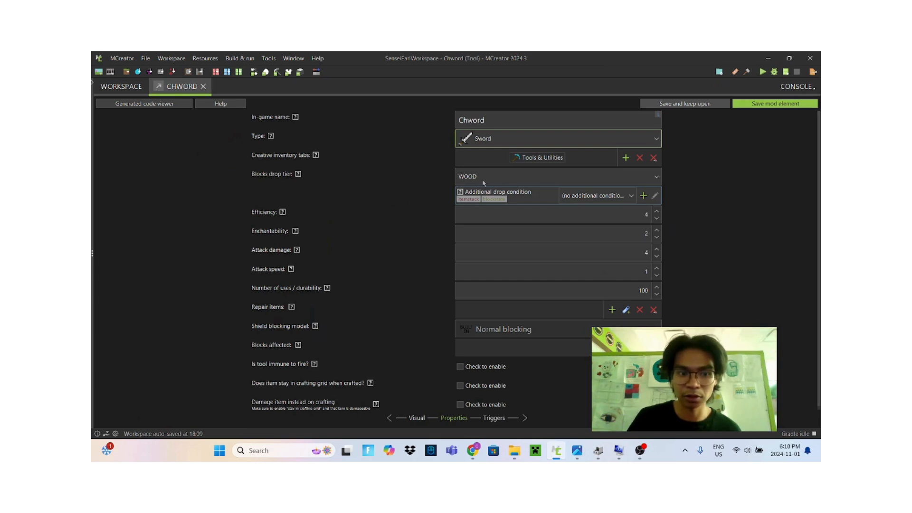
Set the Chword's efficiency to 2
left_click(484, 182)
left_click(426, 204)
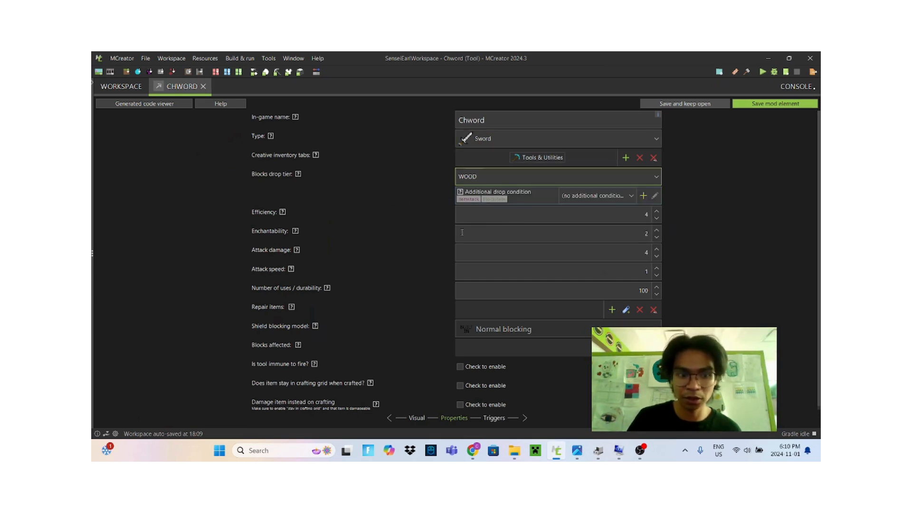
left_click(536, 215)
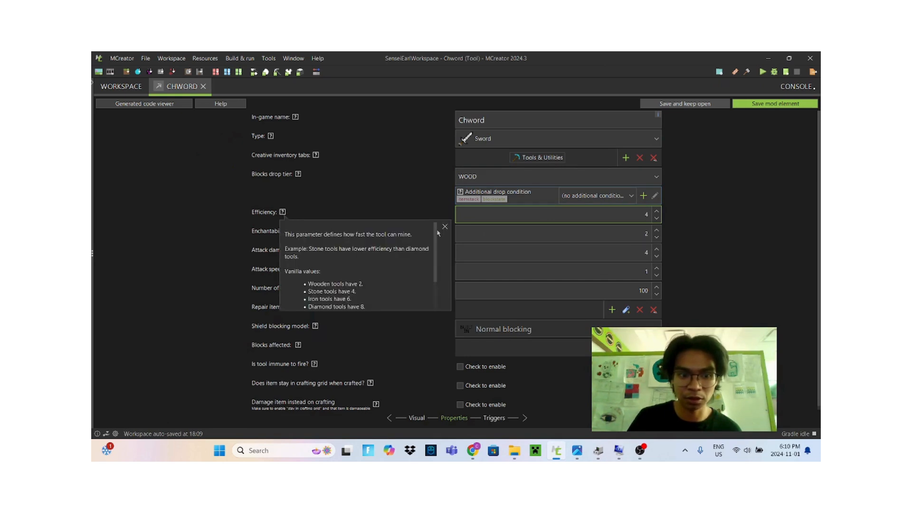
double_click(548, 220)
type("2")
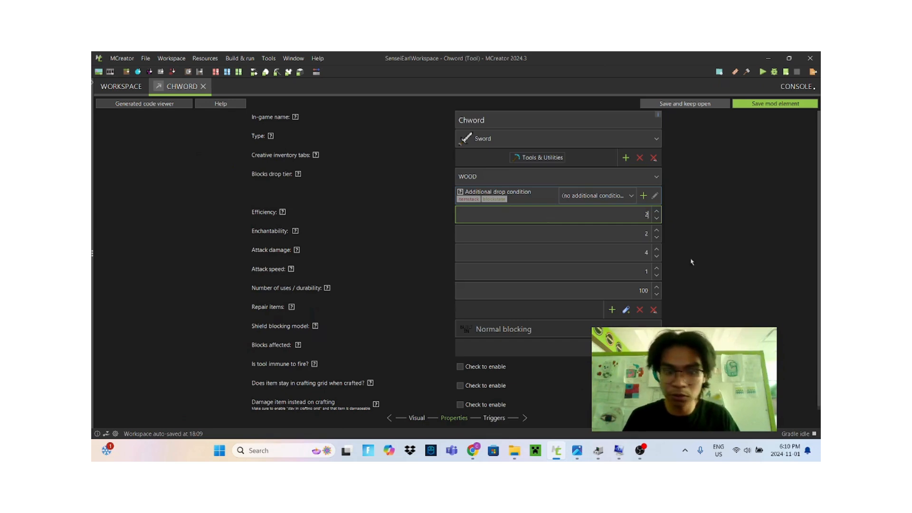
Set the Chword's number of uses / durability to 1 and save the tool element
left_click(484, 248)
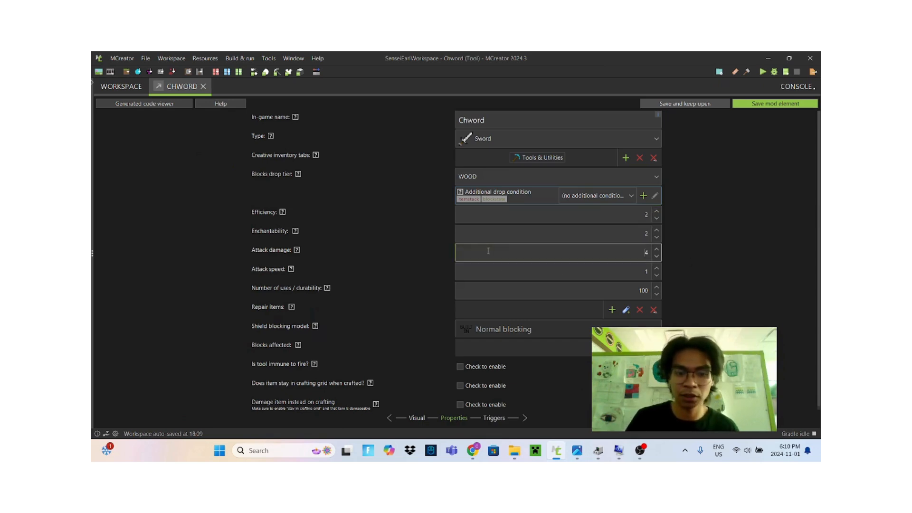
double_click(540, 253)
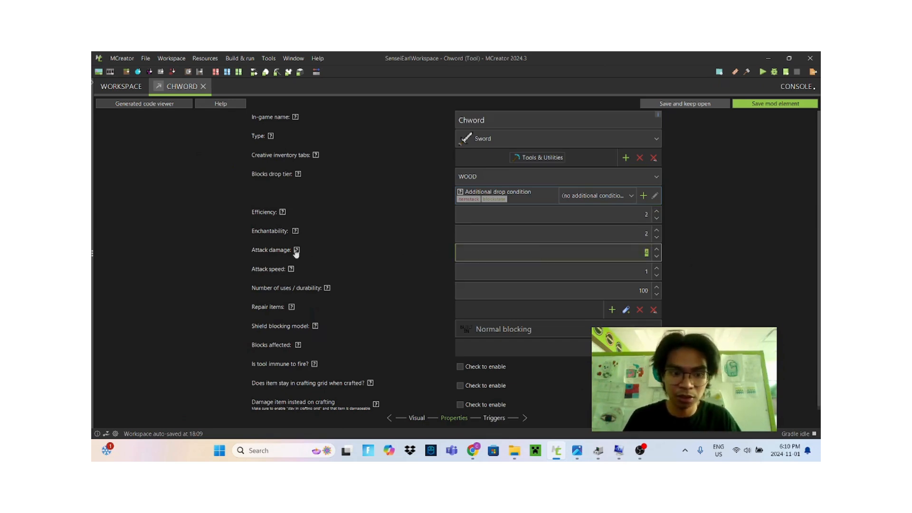
mouse_move(296, 250)
left_click(458, 265)
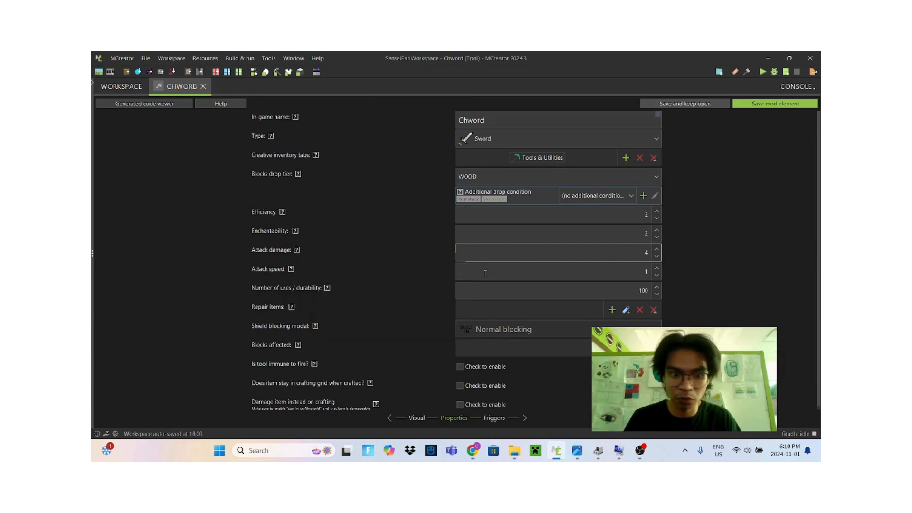
left_click(485, 273)
double_click(492, 297)
type("1")
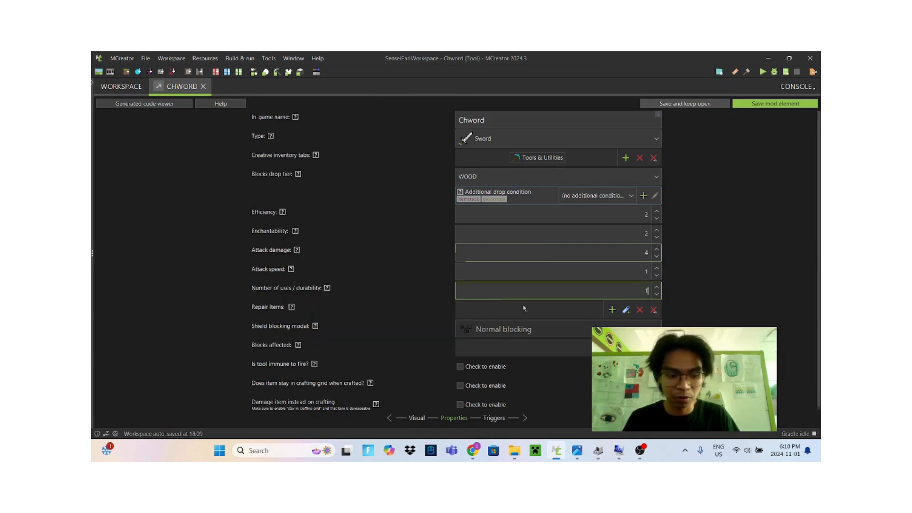
left_click(755, 104)
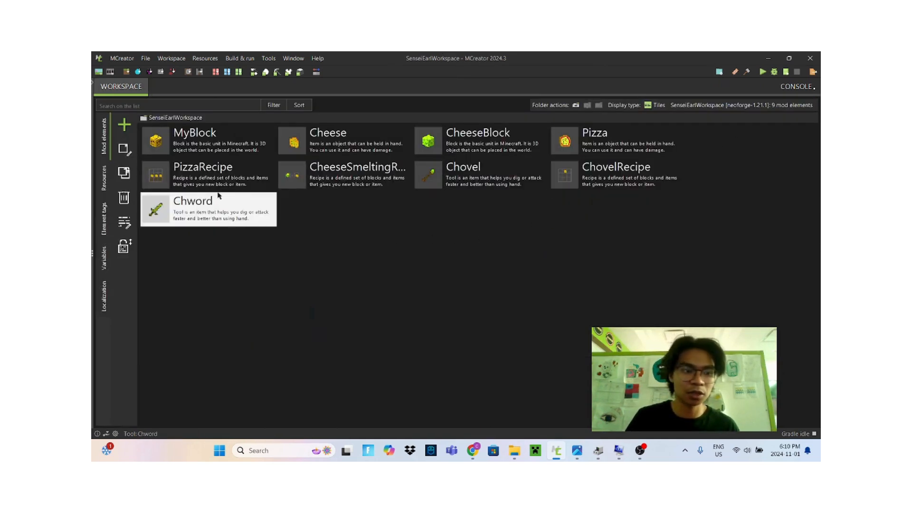
Create a new Recipe mod element named ChwordRecipe
left_click(124, 124)
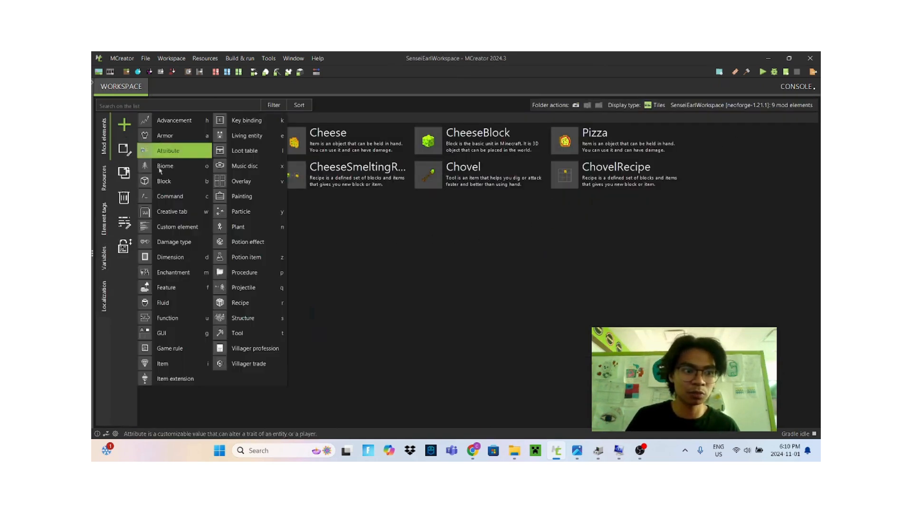
left_click(261, 305)
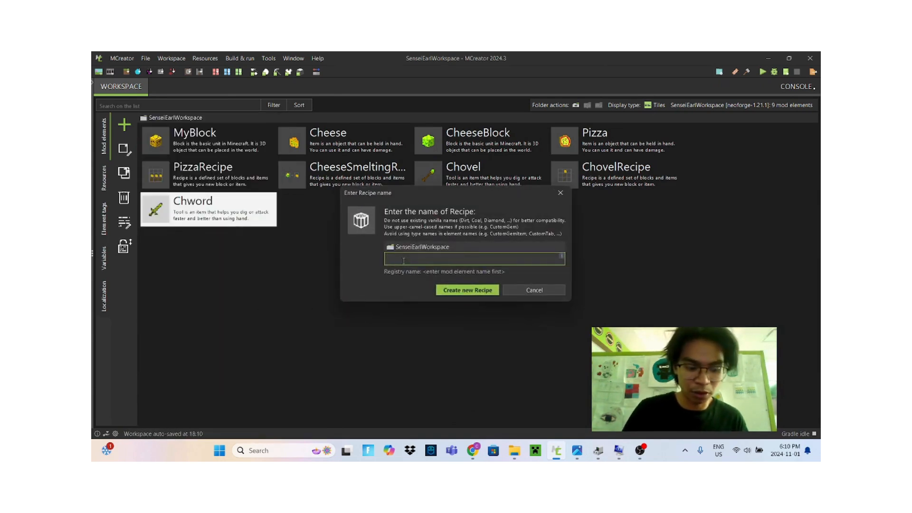
type("Ch")
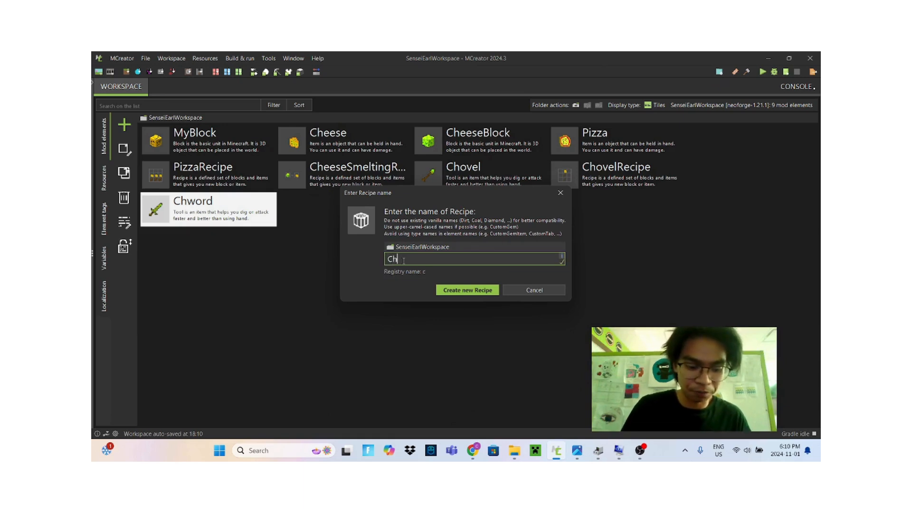
type("wordRec")
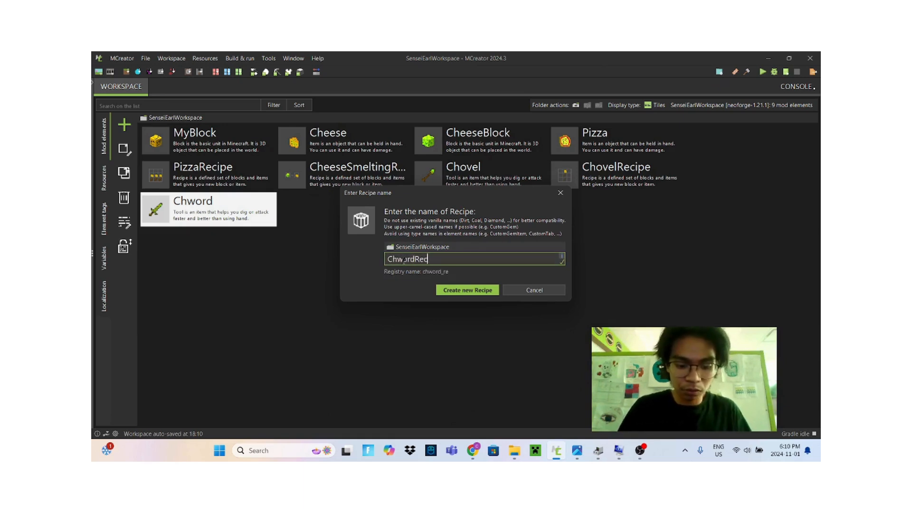
type("ipe")
left_click(461, 291)
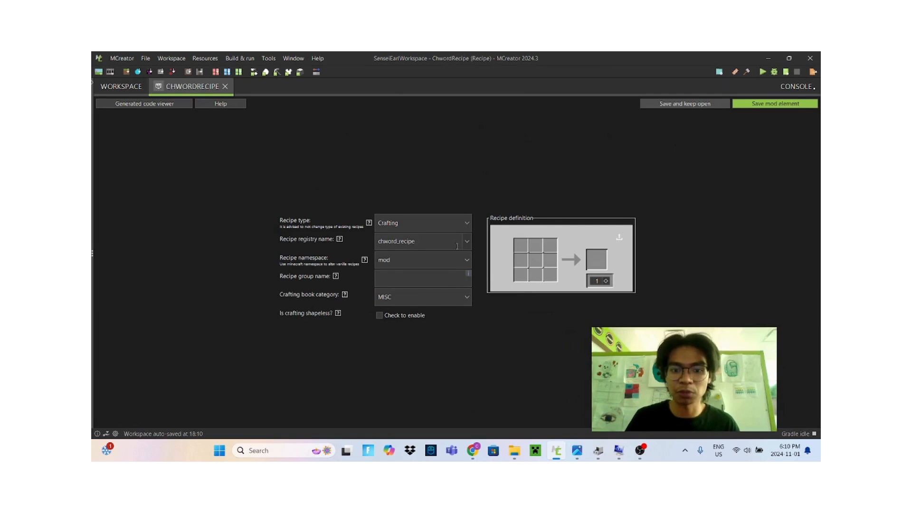
Fill the crafting grid's centre column with Cheese in the top and middle slots and a stick at the bottom
left_click(540, 250)
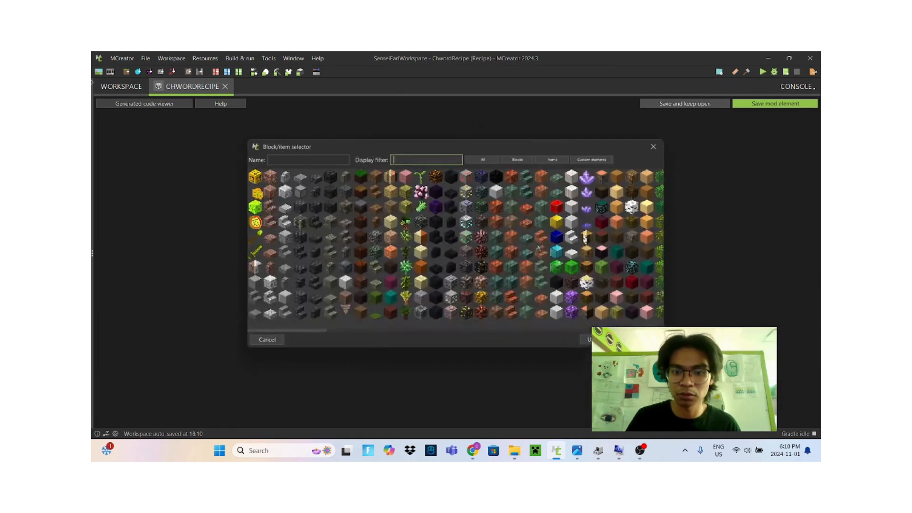
double_click(258, 196)
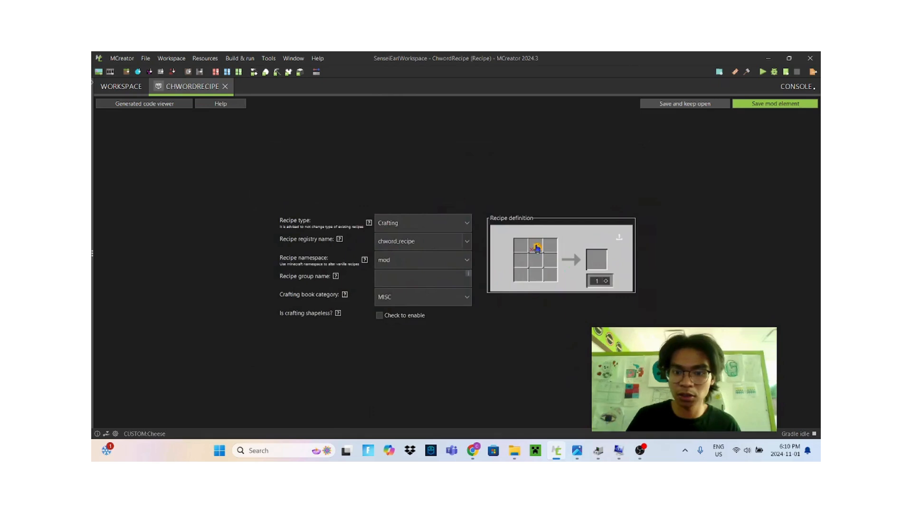
left_click(537, 282)
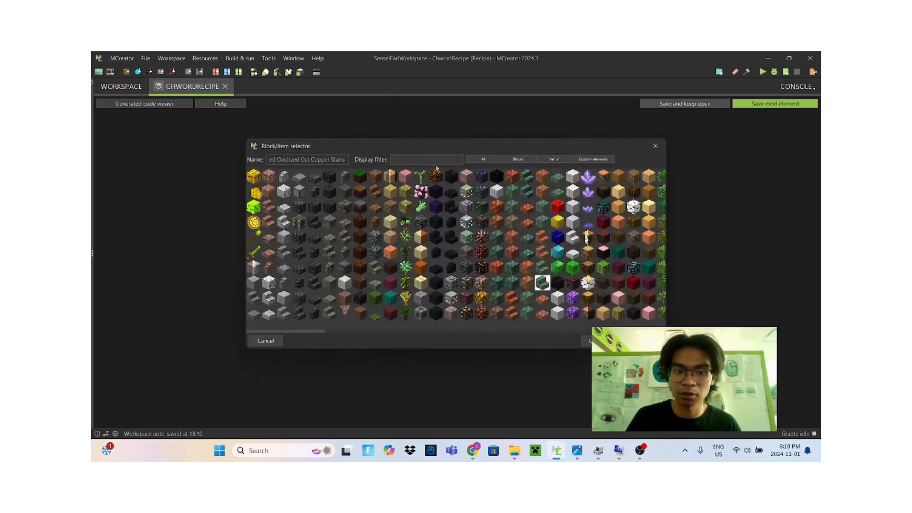
left_click(424, 159)
type("stic")
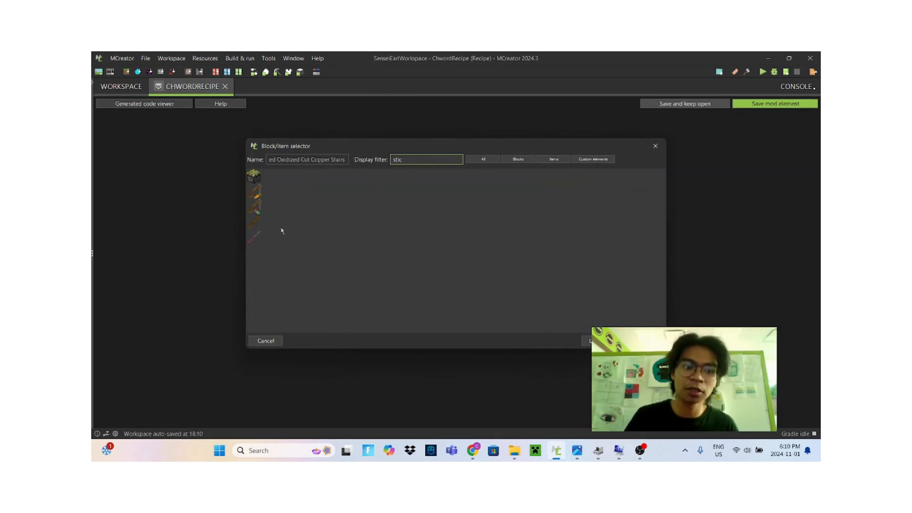
left_click(255, 221)
left_click(588, 341)
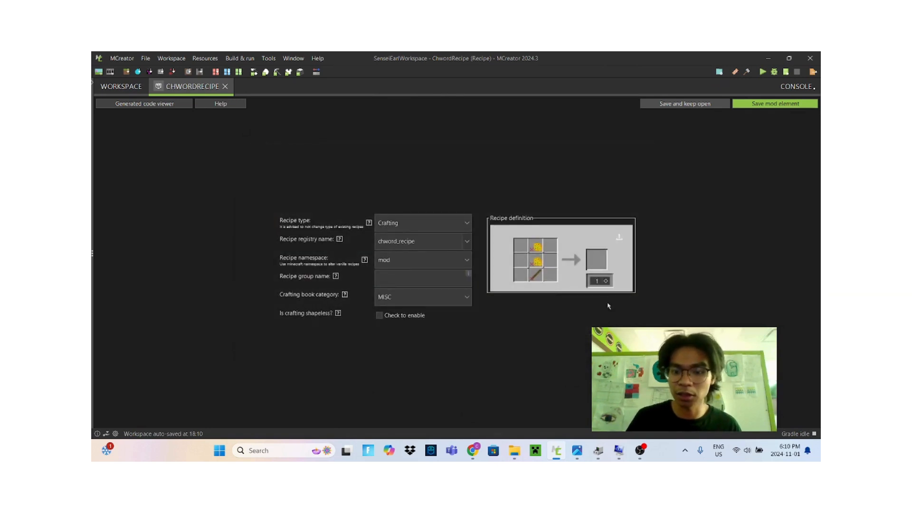
Set the recipe's result to the Chword tool and save the recipe element
left_click(597, 259)
left_click(255, 253)
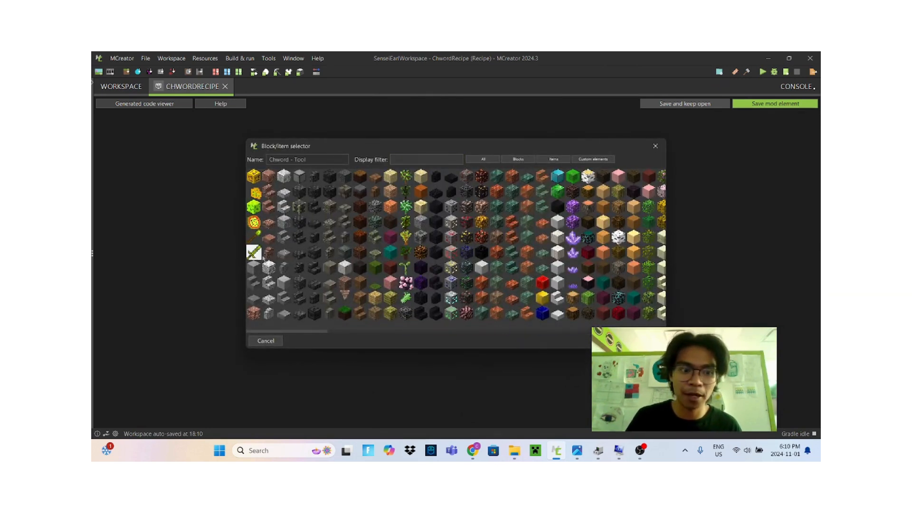
left_click(639, 341)
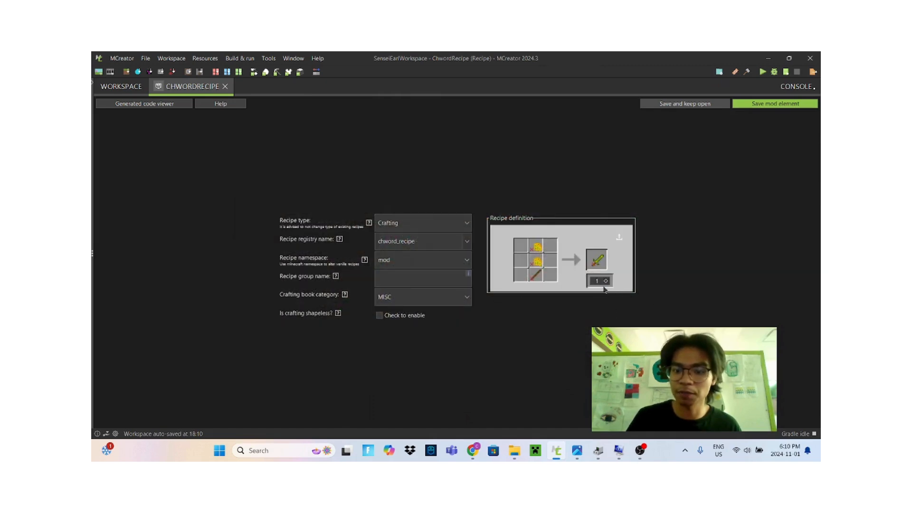
left_click(771, 104)
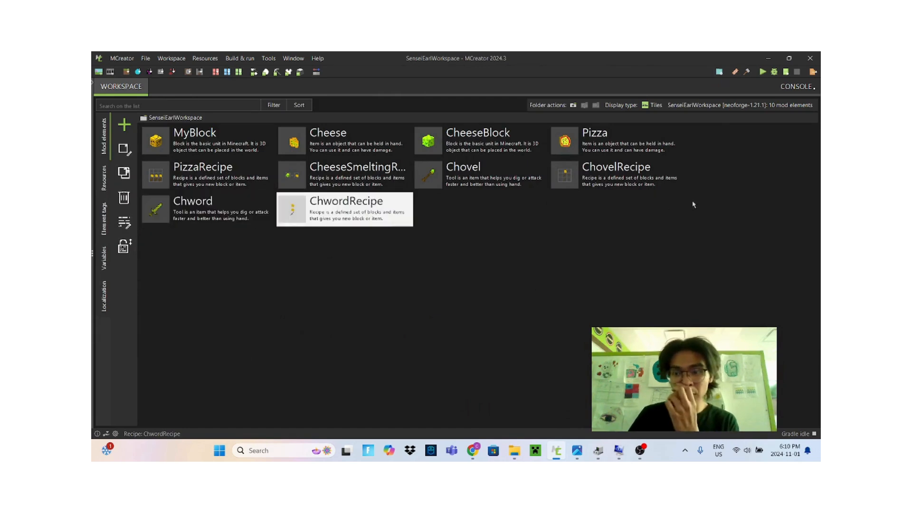
Launch the game client and move the Chword and Chovel from Tools & Utilities into the first two hotbar slots
left_click(763, 72)
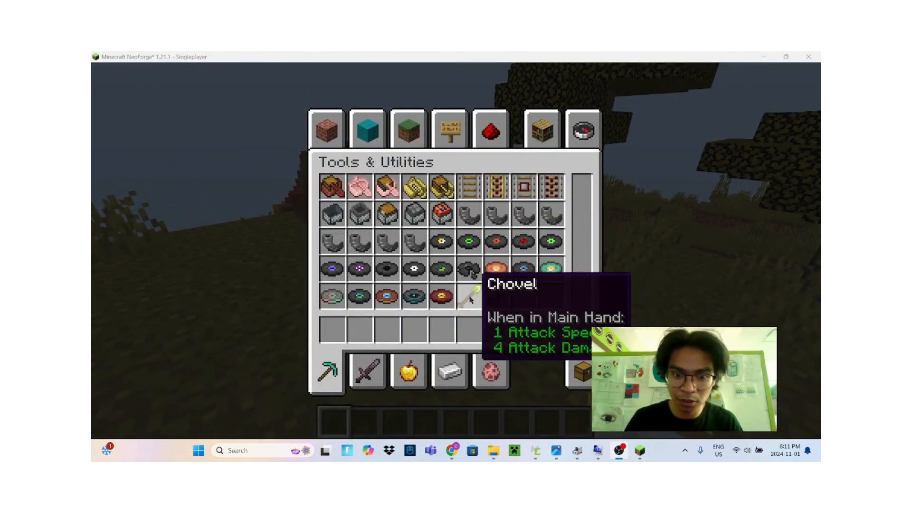
left_click(495, 295)
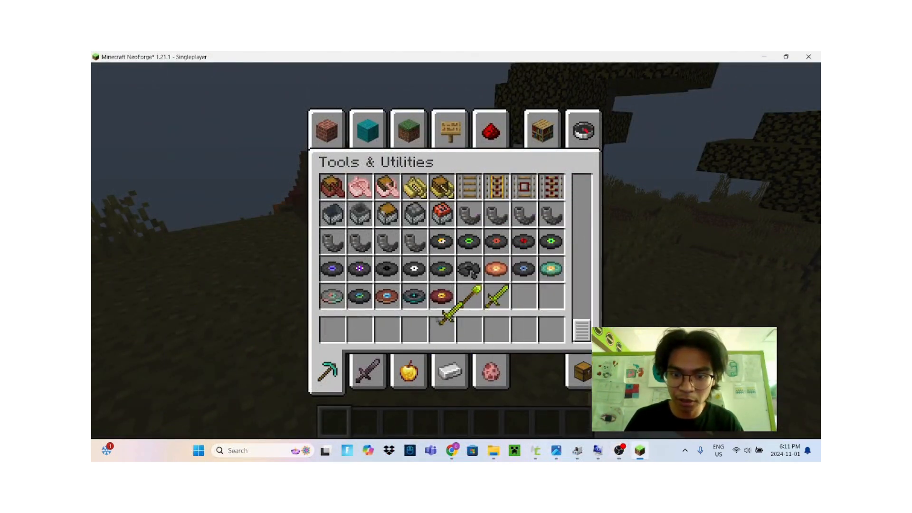
left_click(332, 330)
left_click(469, 296)
left_click(360, 329)
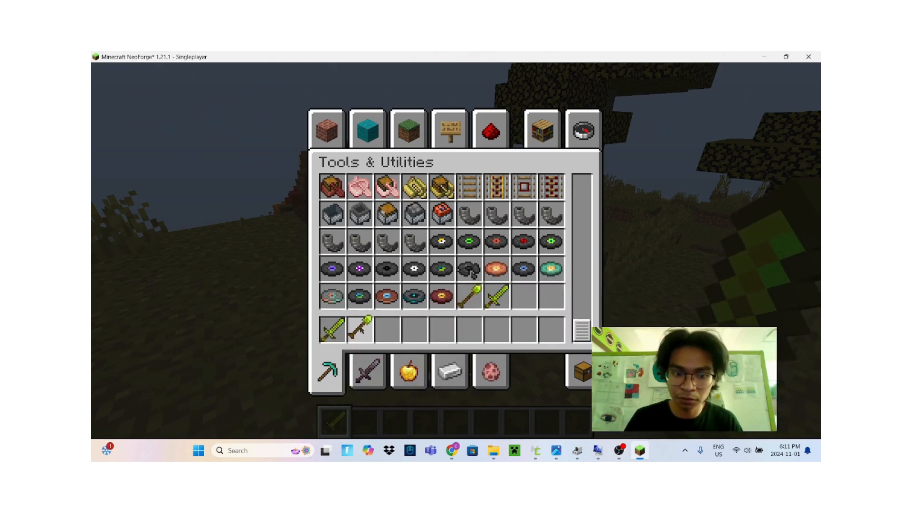
Test-swing the Chovel and Chword in third-person view, then reopen the inventory
key("e")
key("2")
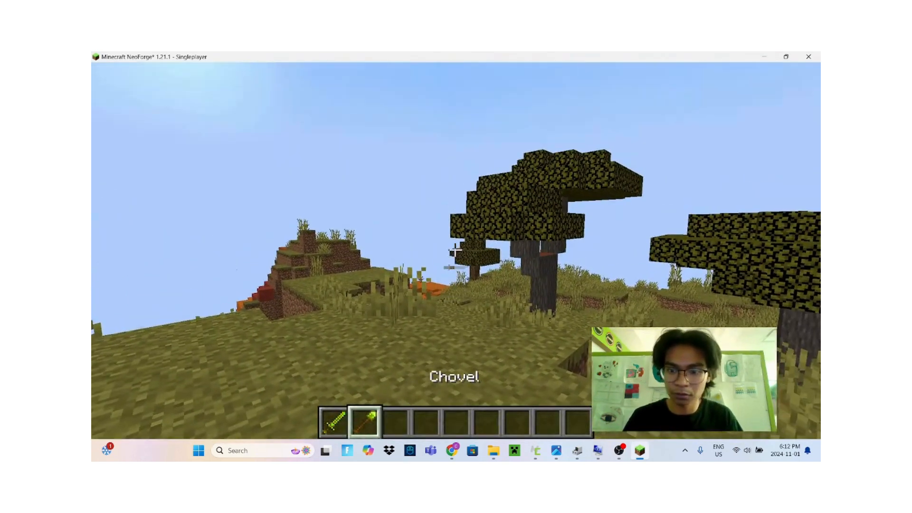
key("F5")
key("F5")
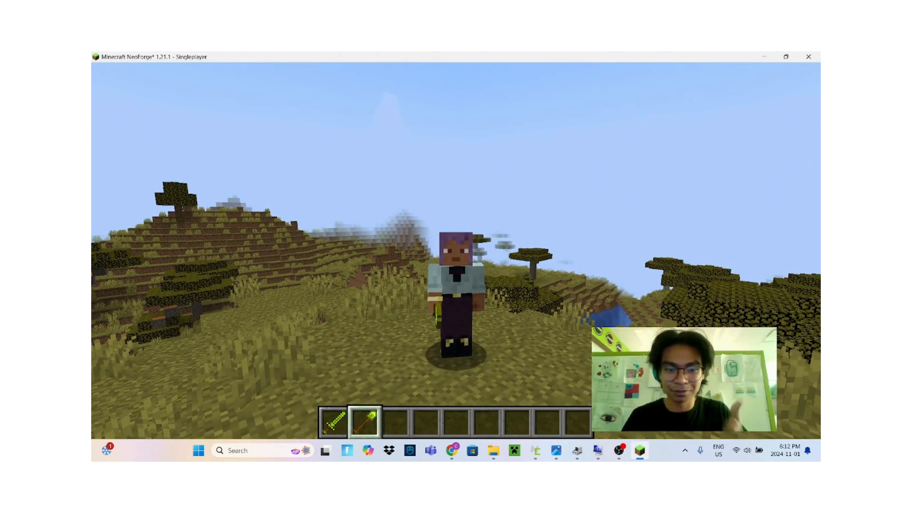
left_click(456, 251)
left_click(456, 251)
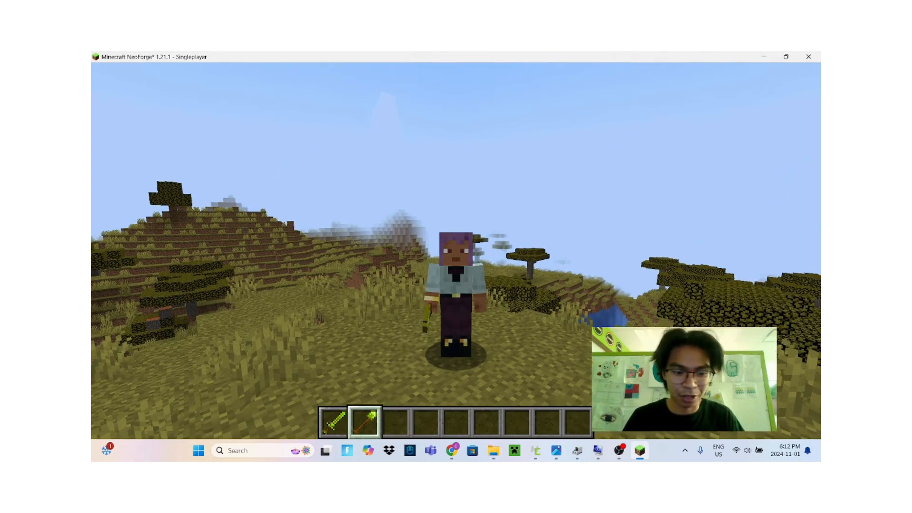
key("1")
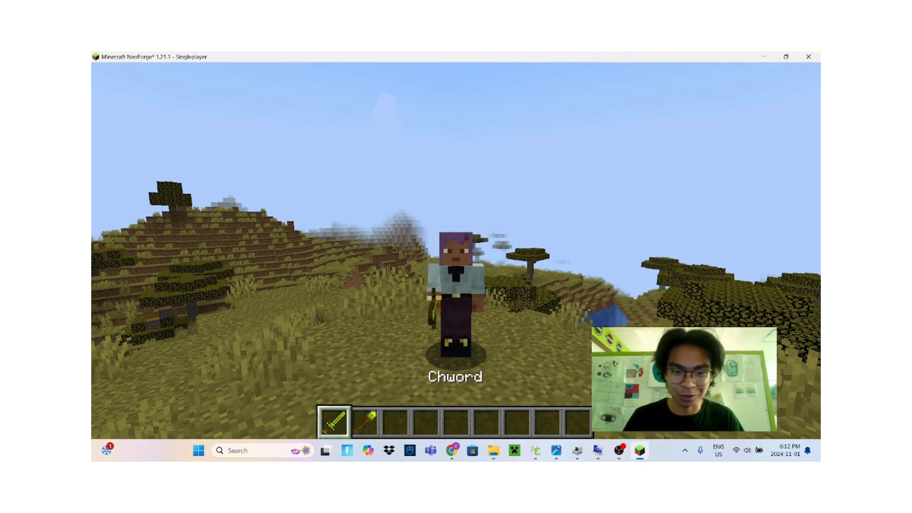
left_click(456, 250)
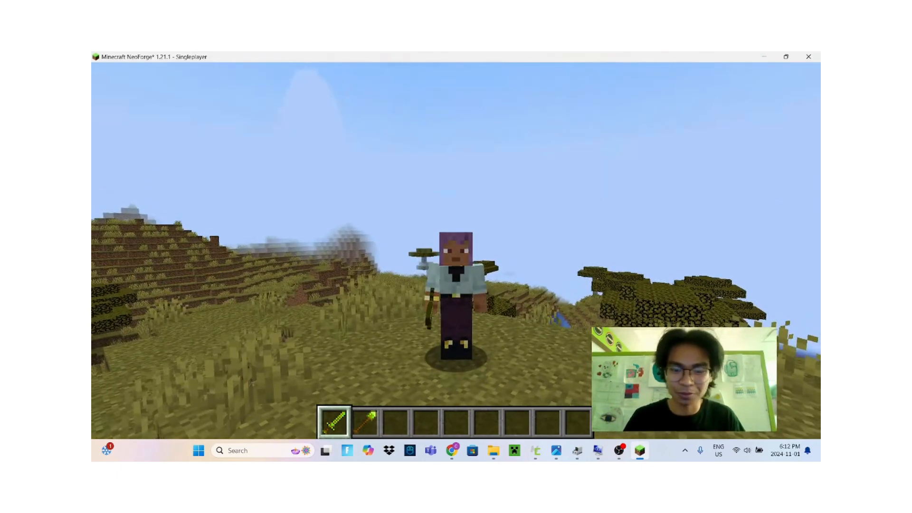
key("e")
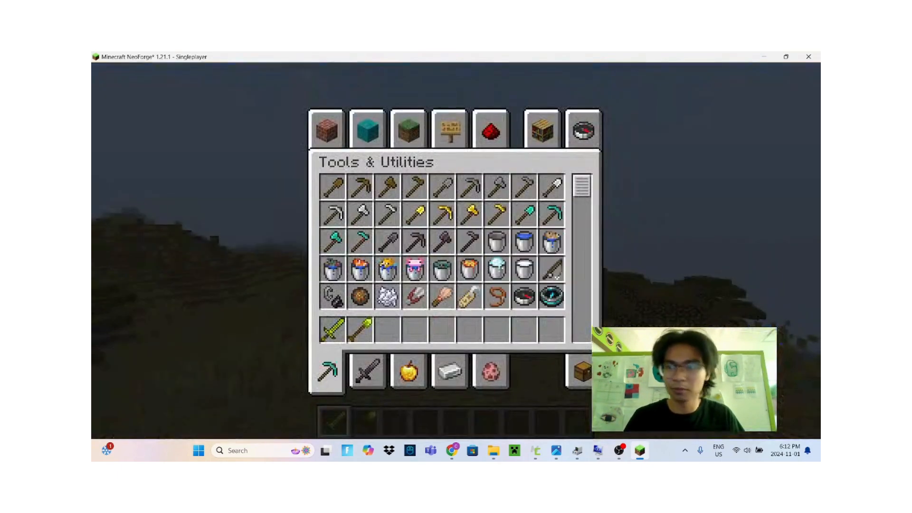